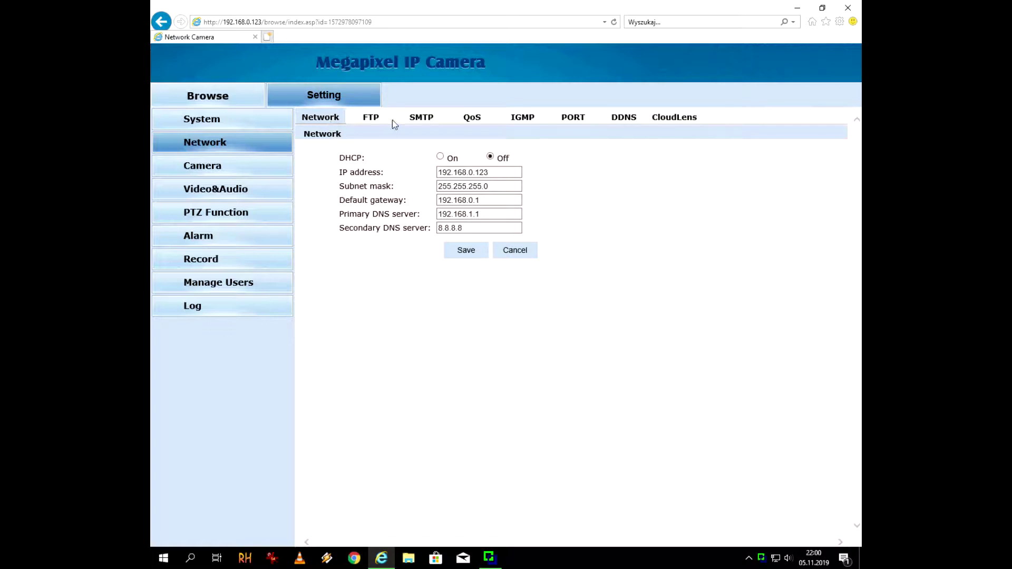
- Examine the SMTP page, the QoS service options and the IGMP stream types in the network settings
click(419, 121)
click(473, 119)
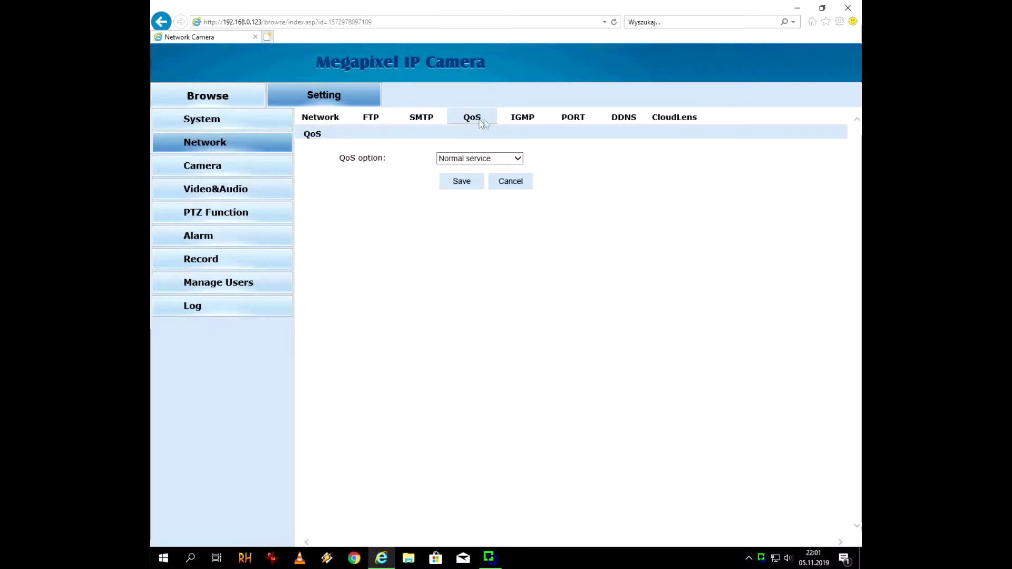
click(517, 159)
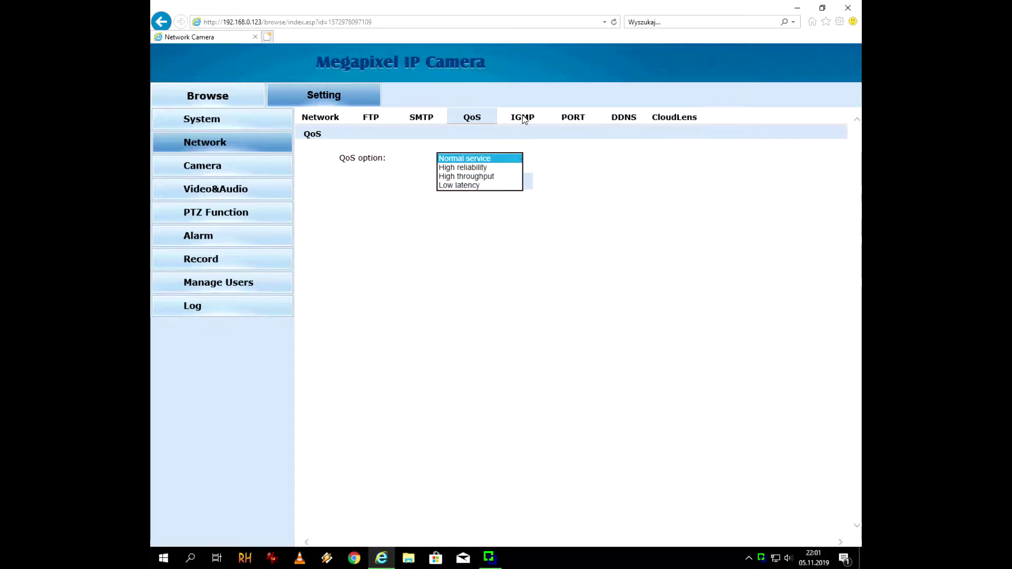
click(524, 118)
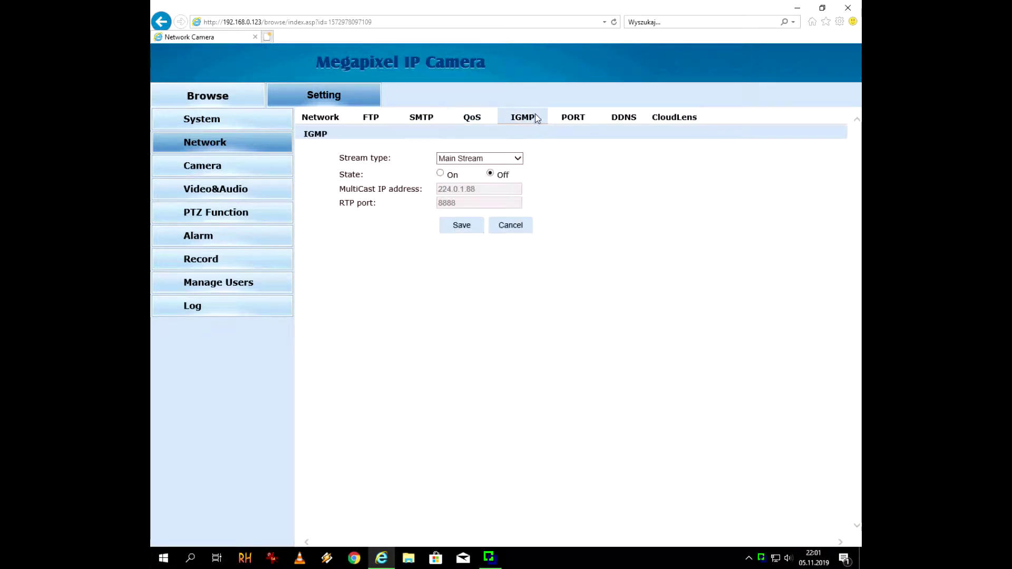
click(522, 158)
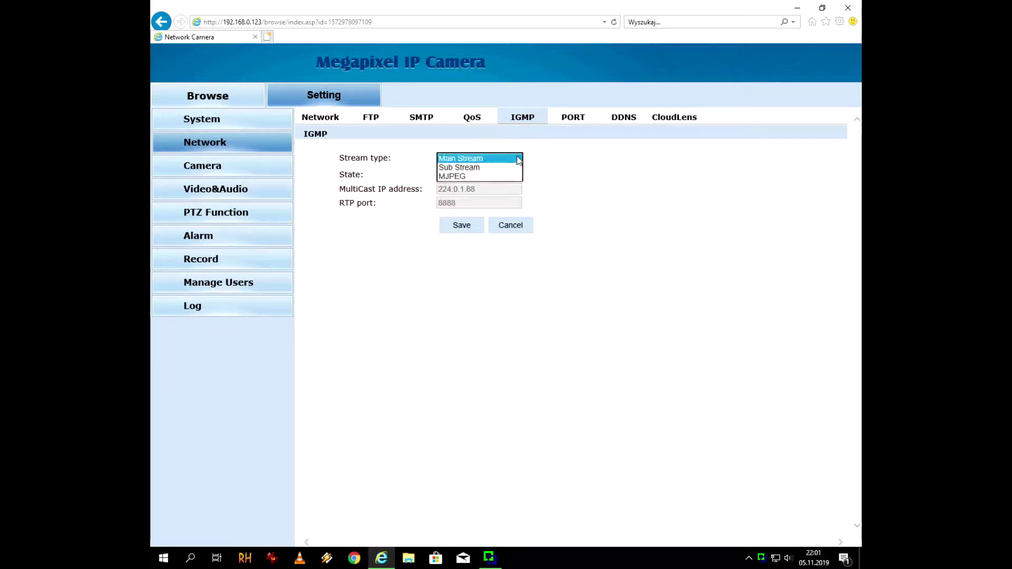
- Examine the port settings, the available DDNS methods with DDNS switched on temporarily, and the CloudLens page
click(567, 119)
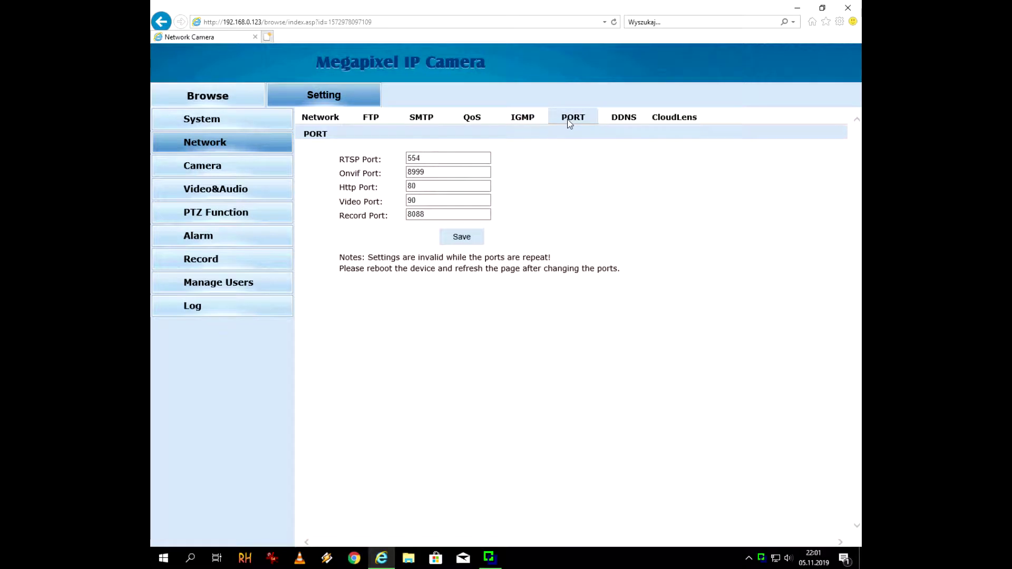
click(623, 116)
click(441, 157)
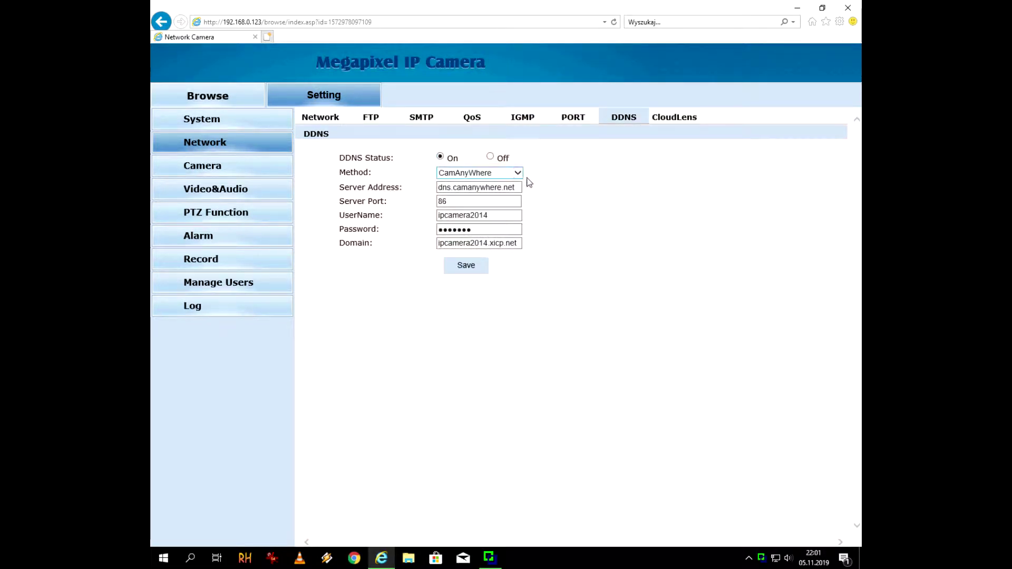
click(518, 172)
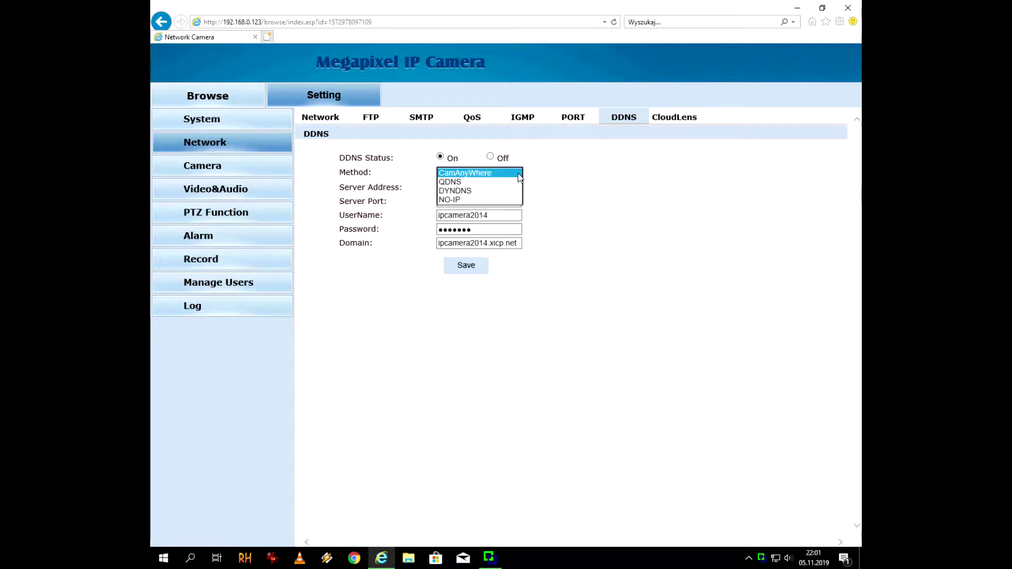
click(491, 157)
click(679, 120)
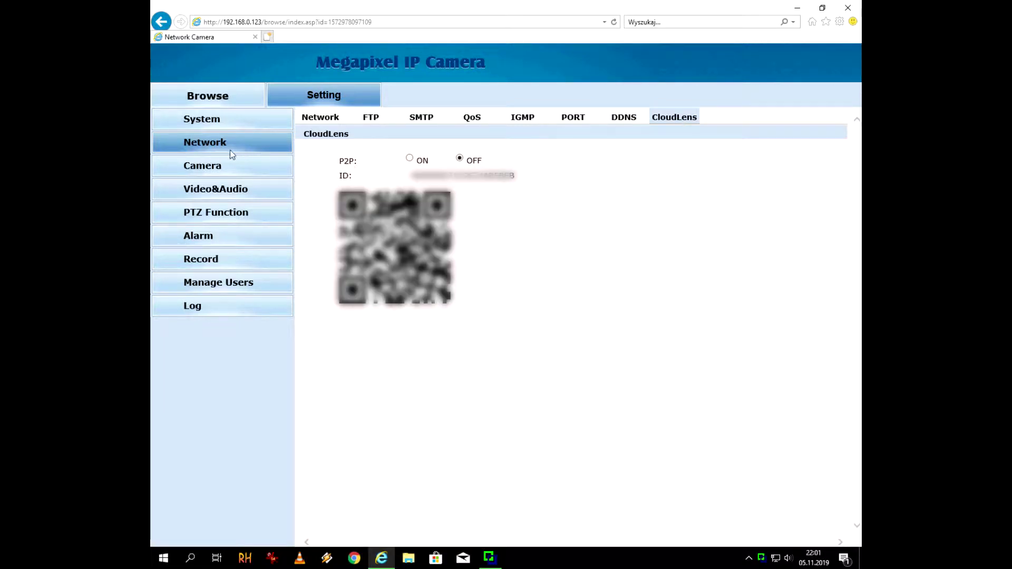
- Examine the basic camera settings and the exposure mode, scene and slow shutter choices
click(206, 170)
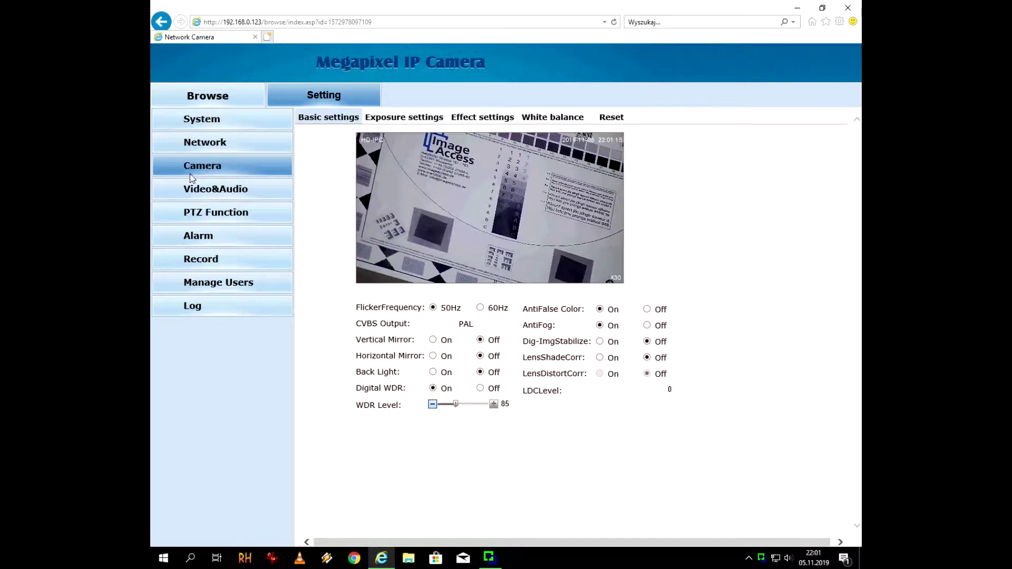
click(410, 119)
click(477, 306)
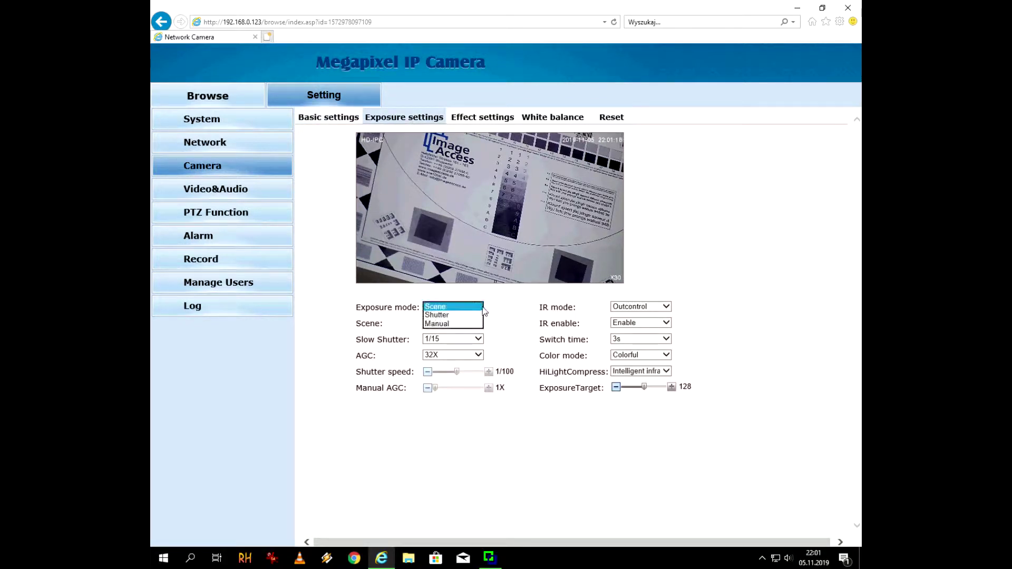
click(513, 306)
click(477, 323)
click(500, 296)
click(478, 339)
click(513, 303)
click(477, 339)
click(642, 301)
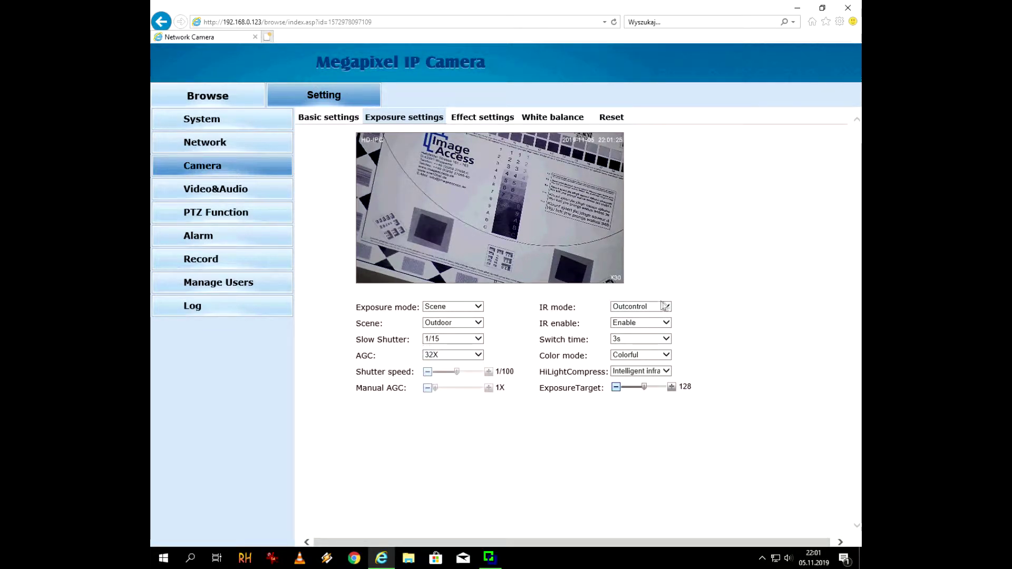
- Examine the exposure choices for IR mode, IR enable, switch time, color mode and highlight compression
click(665, 306)
click(730, 261)
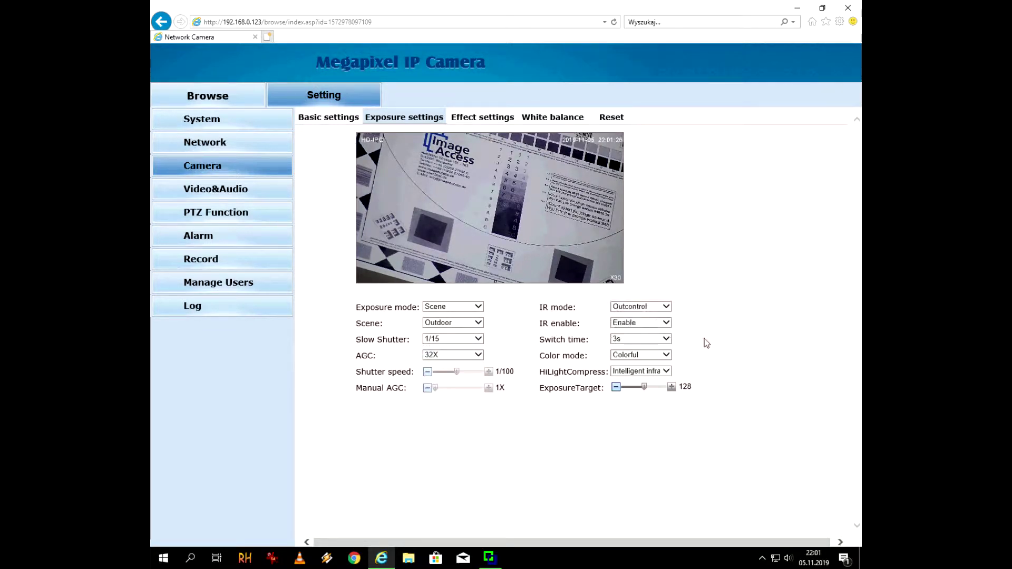
click(666, 323)
click(764, 296)
click(667, 338)
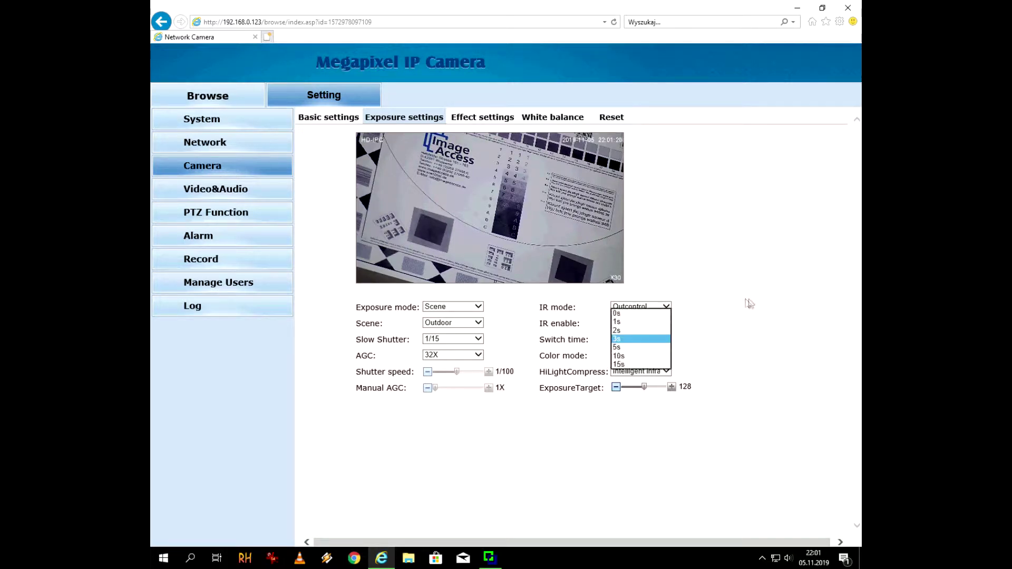
click(752, 303)
click(666, 355)
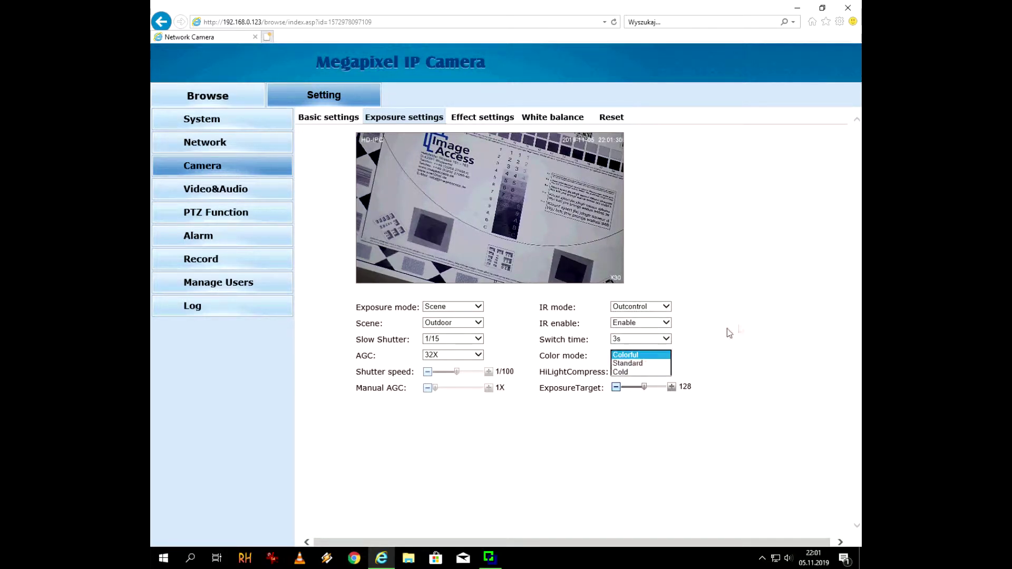
click(754, 319)
click(667, 371)
click(736, 303)
- Examine the effect settings' Mode view, including the mode and IR mode choices, and return to General
click(483, 117)
click(409, 316)
click(462, 370)
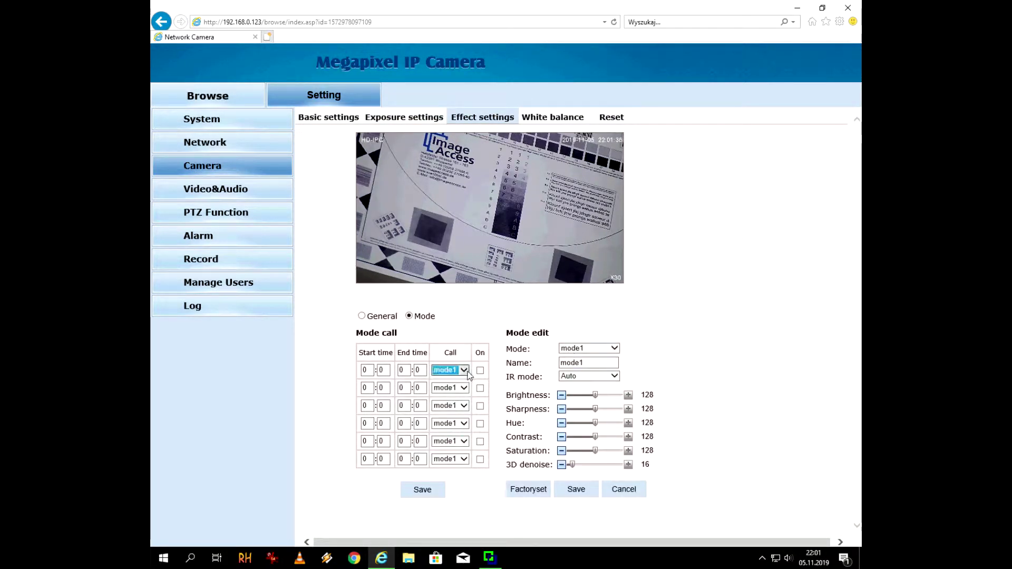
click(614, 348)
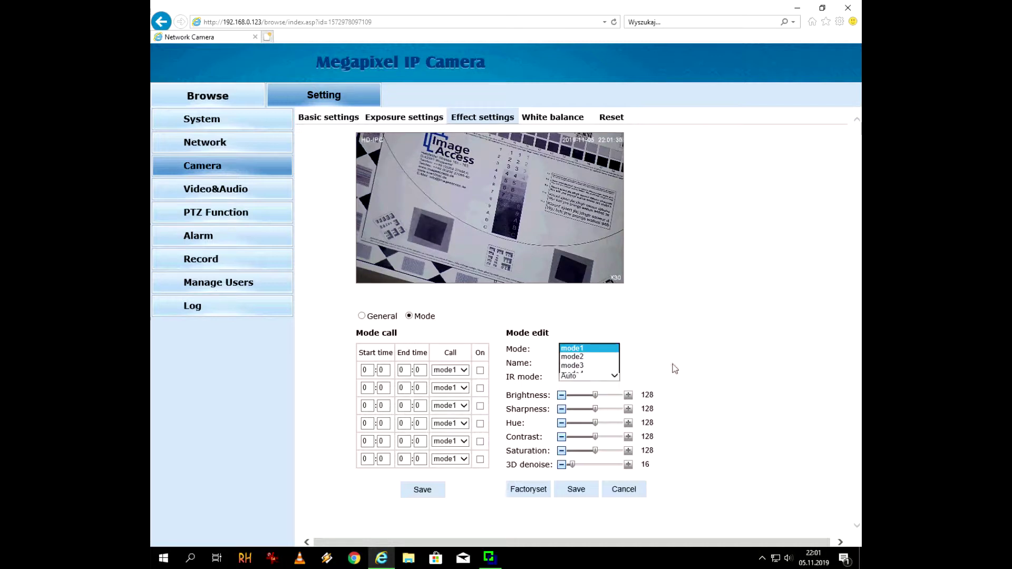
click(643, 368)
click(614, 376)
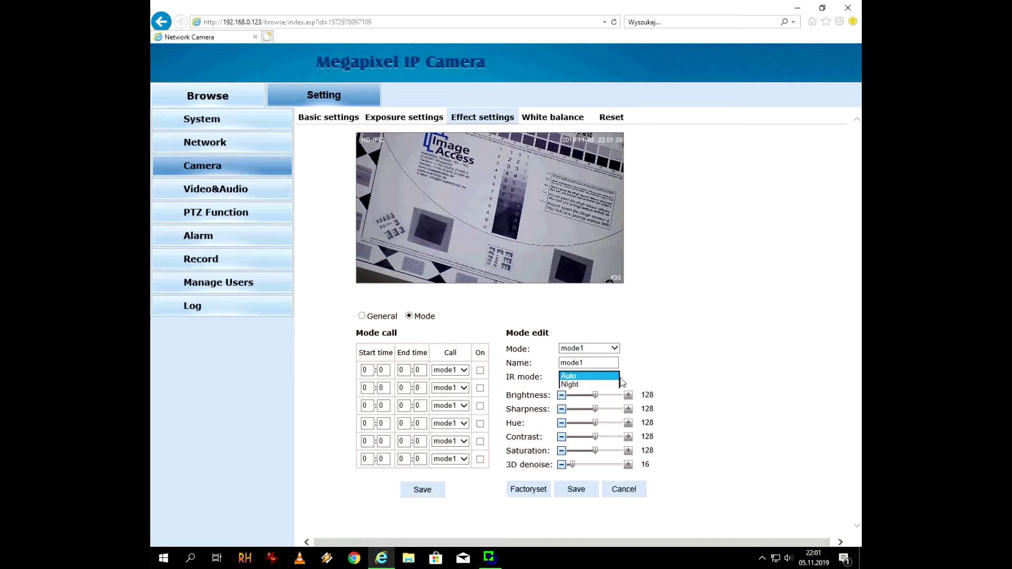
click(361, 316)
- Try a different white balance preset, restore Auto mode, and view the camera reset page
click(552, 117)
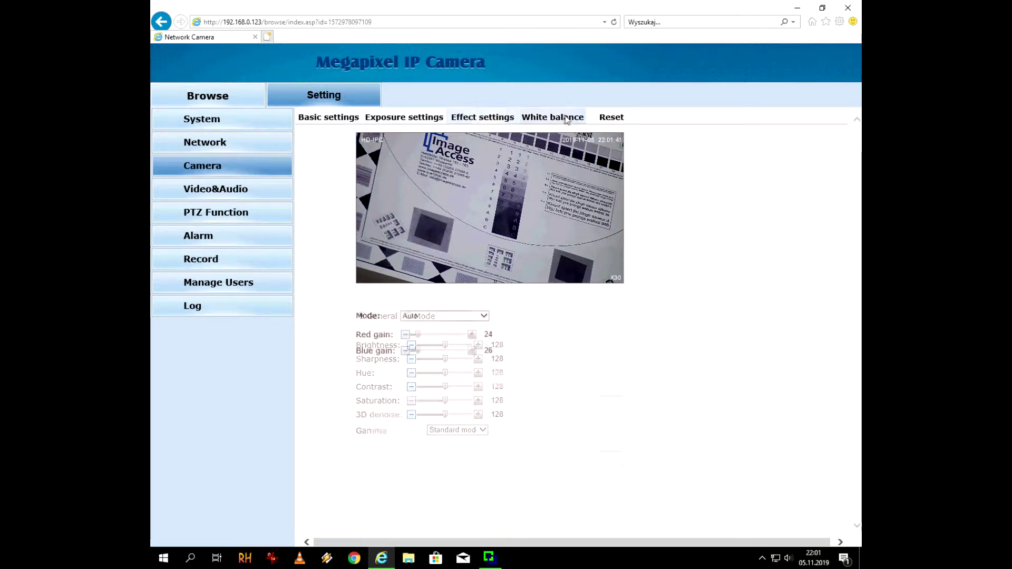
click(477, 316)
click(440, 369)
click(485, 316)
click(425, 266)
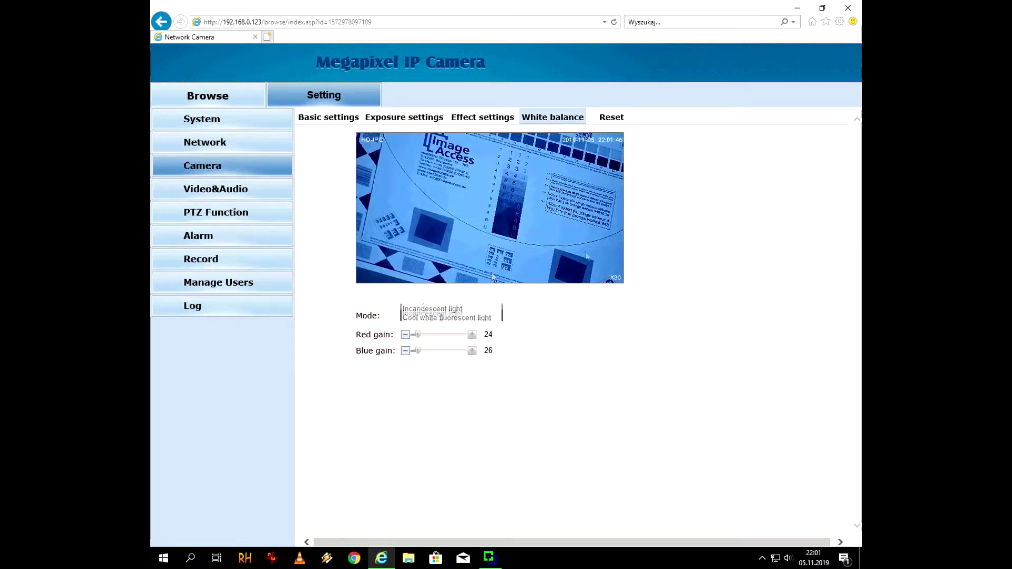
click(621, 121)
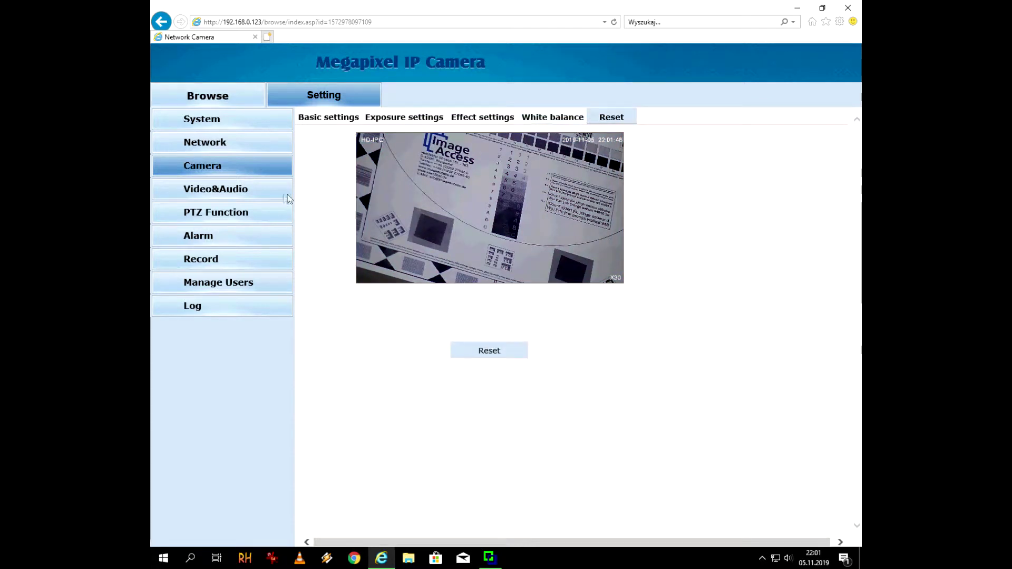
- Examine the main stream's resolution, frame rate and I/P rate choices in the video settings
click(228, 194)
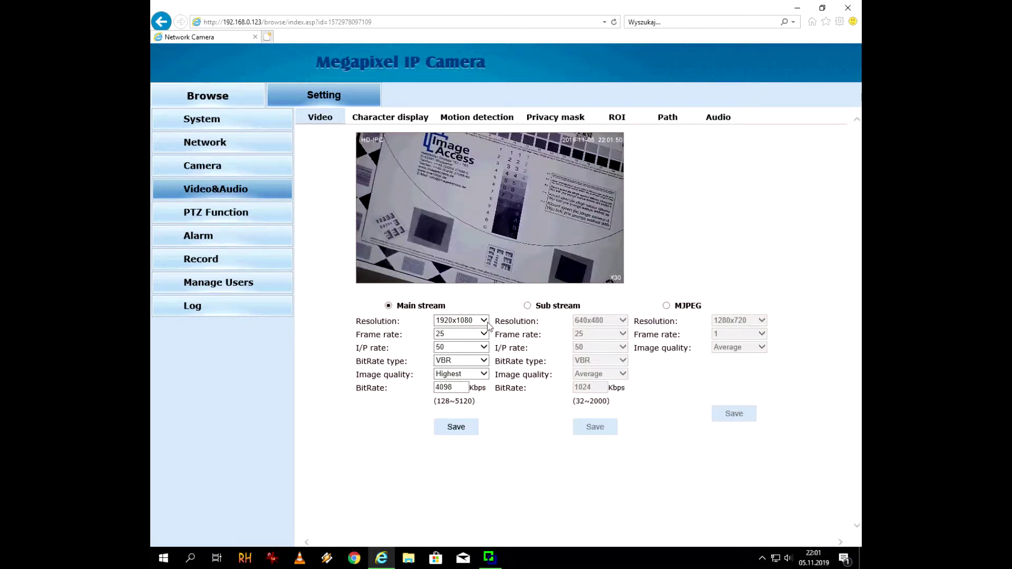
click(484, 320)
click(499, 305)
click(484, 334)
click(507, 306)
click(483, 348)
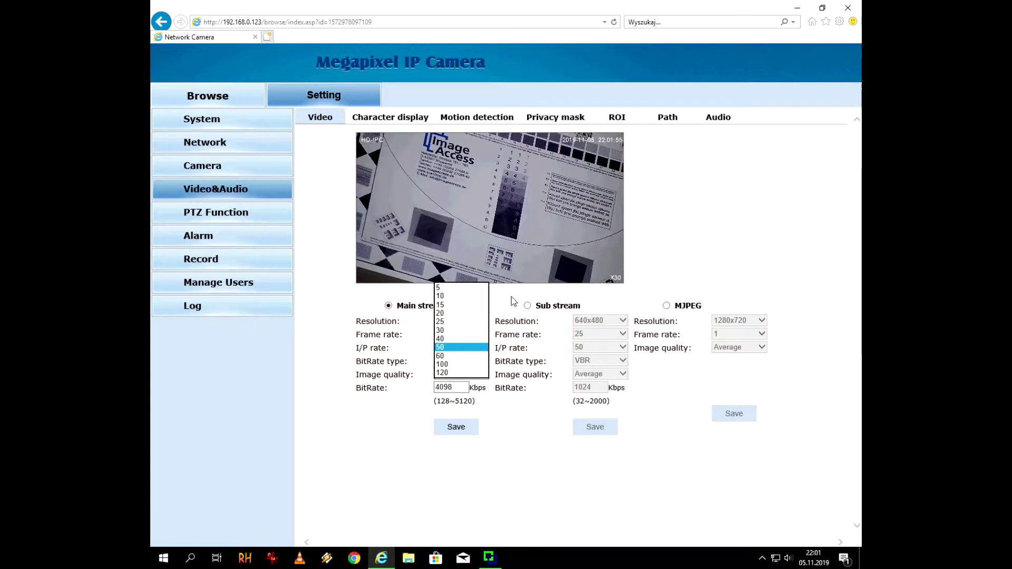
- Examine the main stream's bit rate type and image quality choices, keeping VBR and Highest
key(Return)
key(Tab)
key(alt+Down)
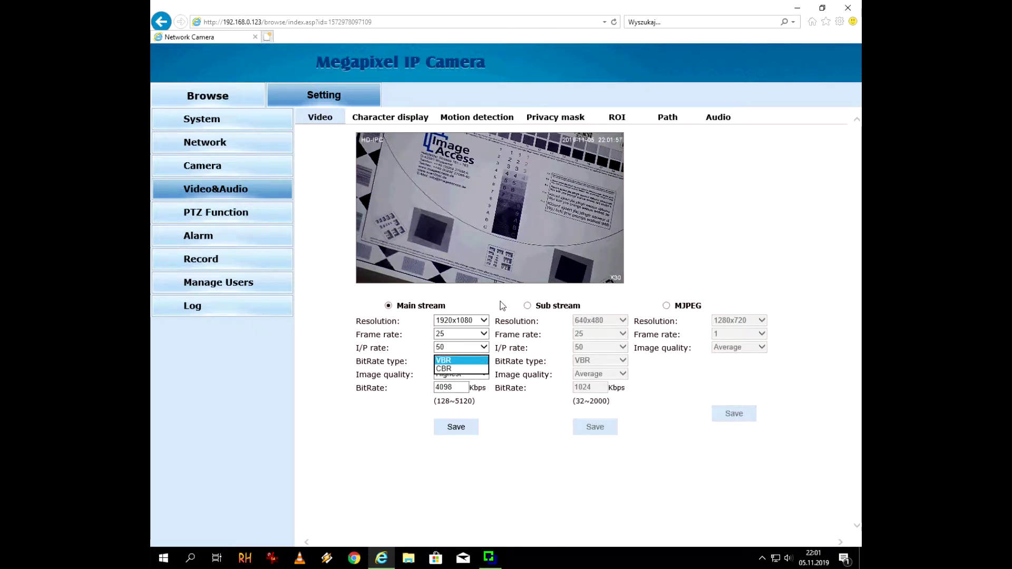
key(Return)
key(Tab)
key(alt+Down)
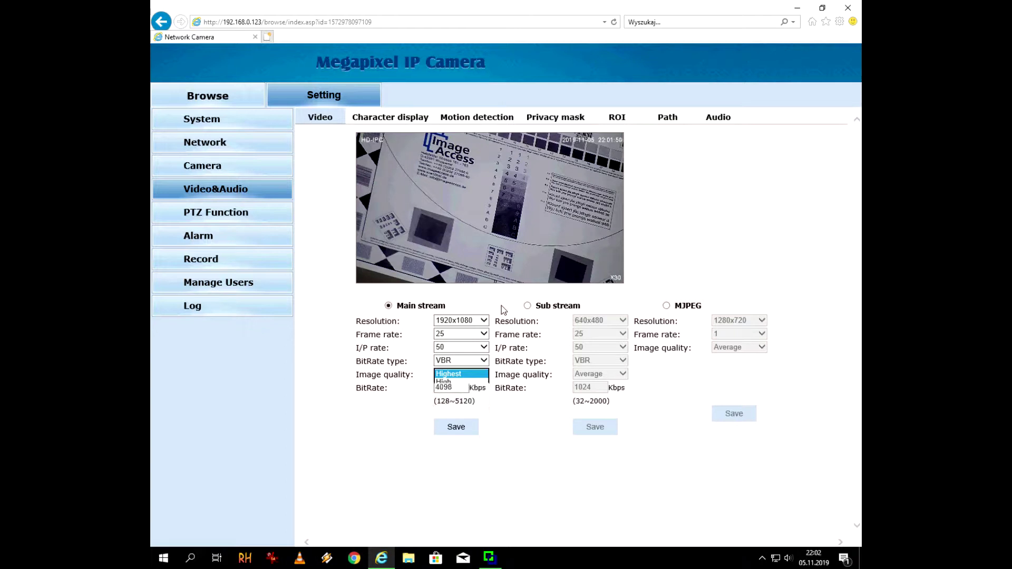
key(Return)
- Preview the sub stream and MJPEG stream, return to the main stream, and review the character display settings
click(528, 307)
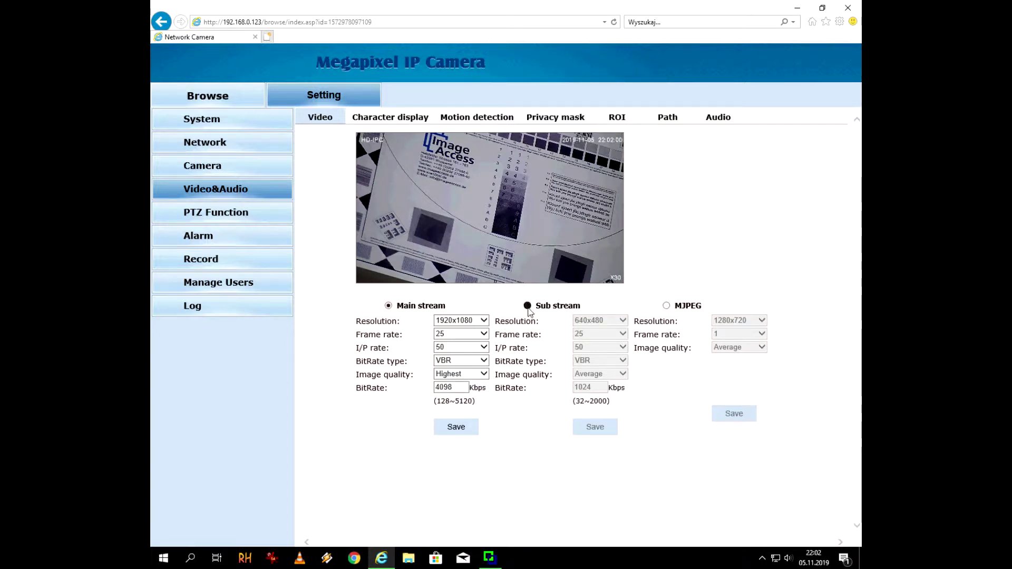
click(667, 306)
click(389, 306)
click(390, 117)
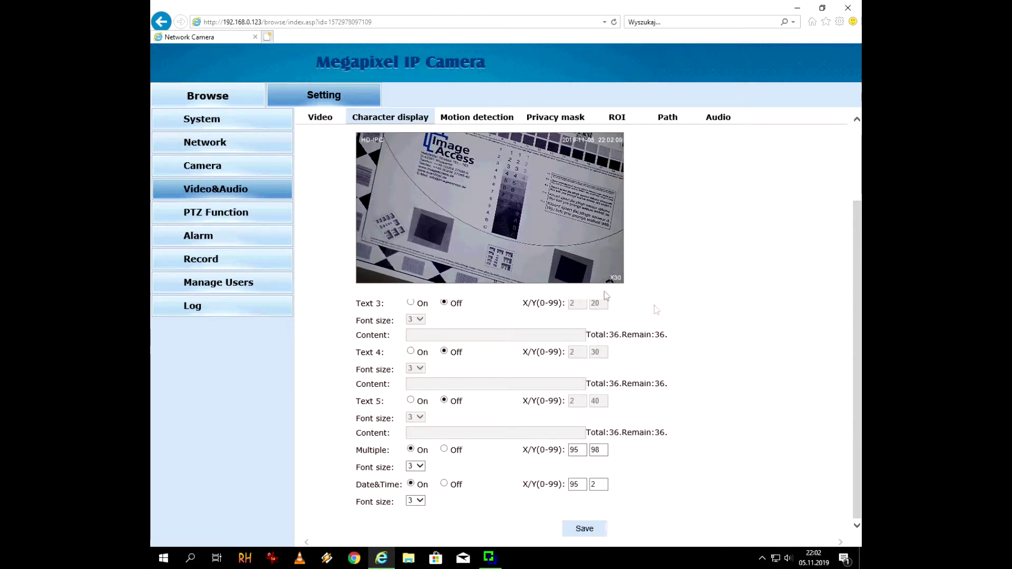
- Clear the motion detection grid, mark two trial detection areas on the camera image, and clear them again
click(492, 116)
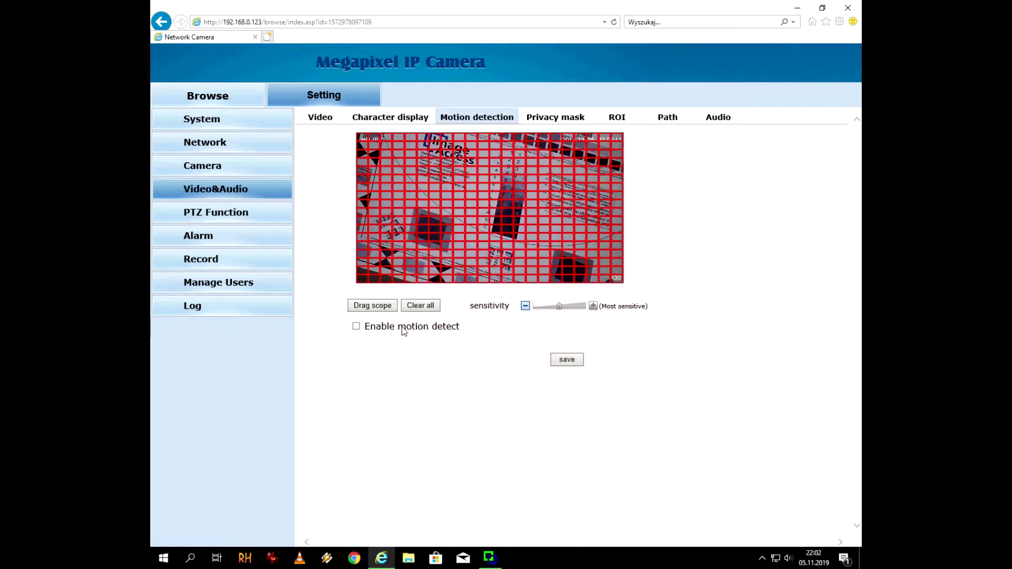
click(425, 305)
click(513, 319)
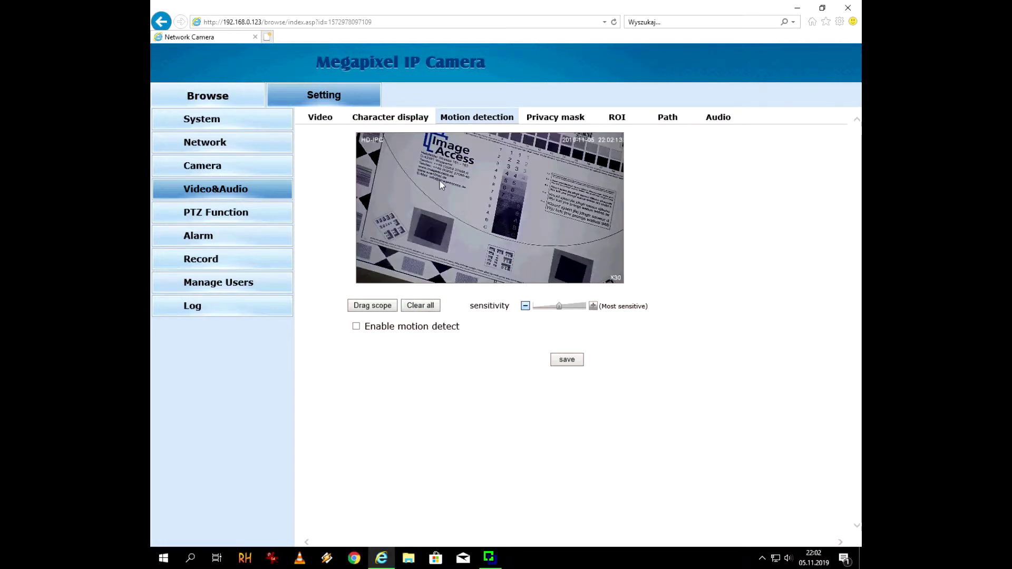
drag(443, 191, 501, 241)
drag(580, 184, 579, 248)
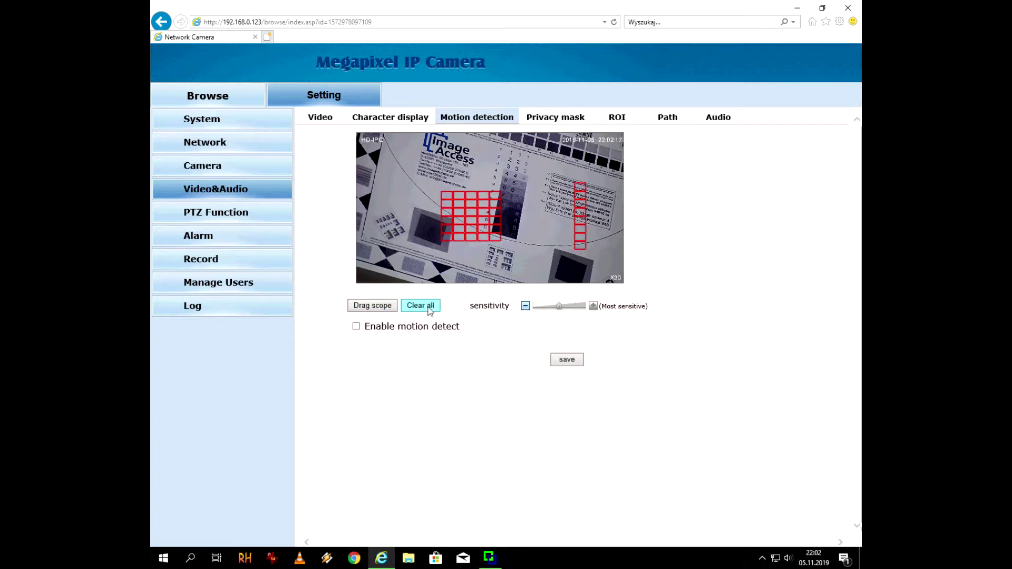
click(431, 306)
click(565, 271)
- View the privacy mask zones, then try drawing regions for ROI Zone 1 on the image and discard them
click(580, 120)
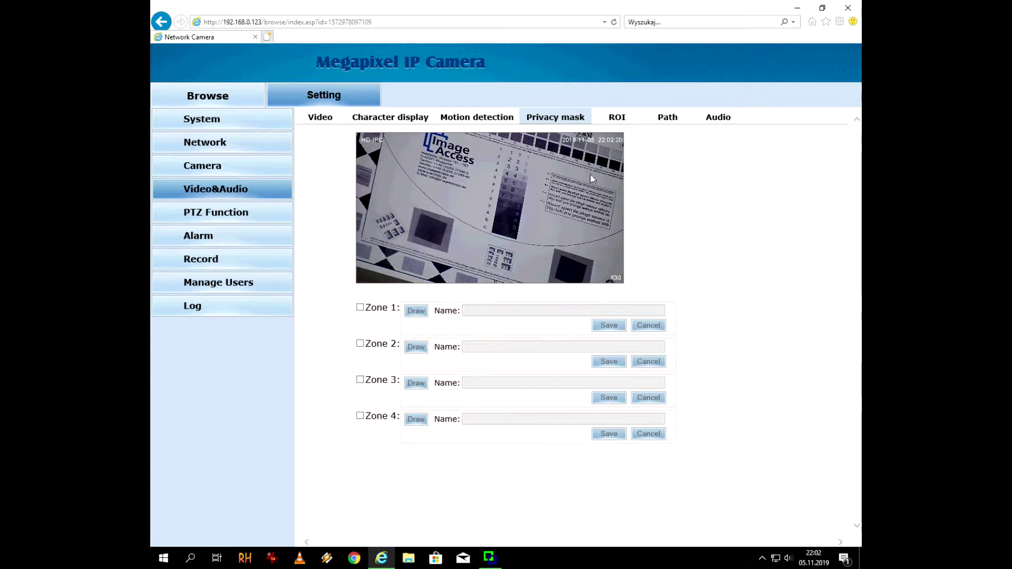
click(616, 118)
click(365, 307)
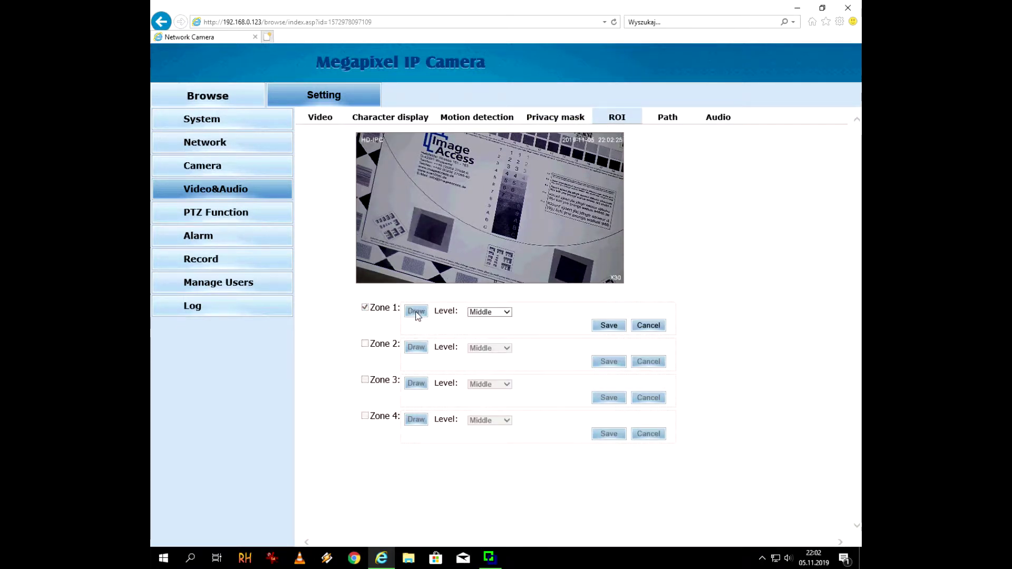
drag(484, 246, 532, 246)
drag(541, 152, 614, 249)
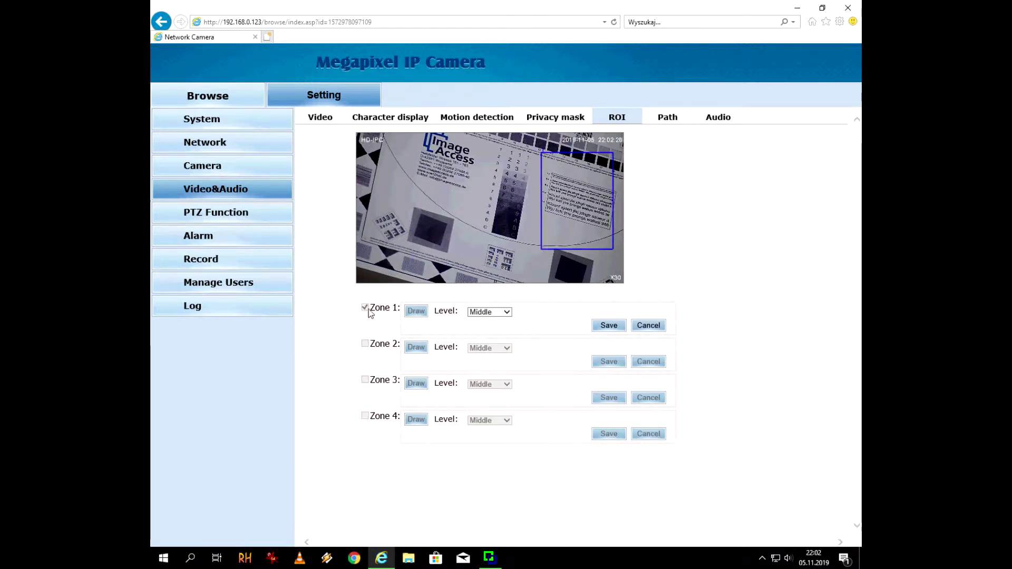
mouse_move(482, 154)
mouse_down()
mouse_move(495, 190)
mouse_move(526, 192)
mouse_up()
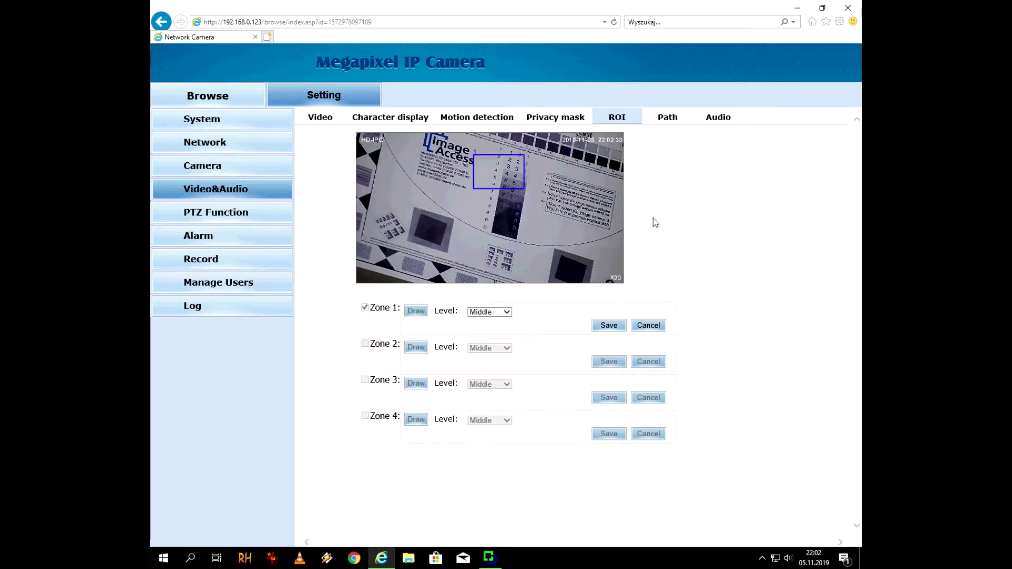
click(653, 329)
click(364, 308)
- Review the saving path settings, including the format choices for photos and videos
click(661, 121)
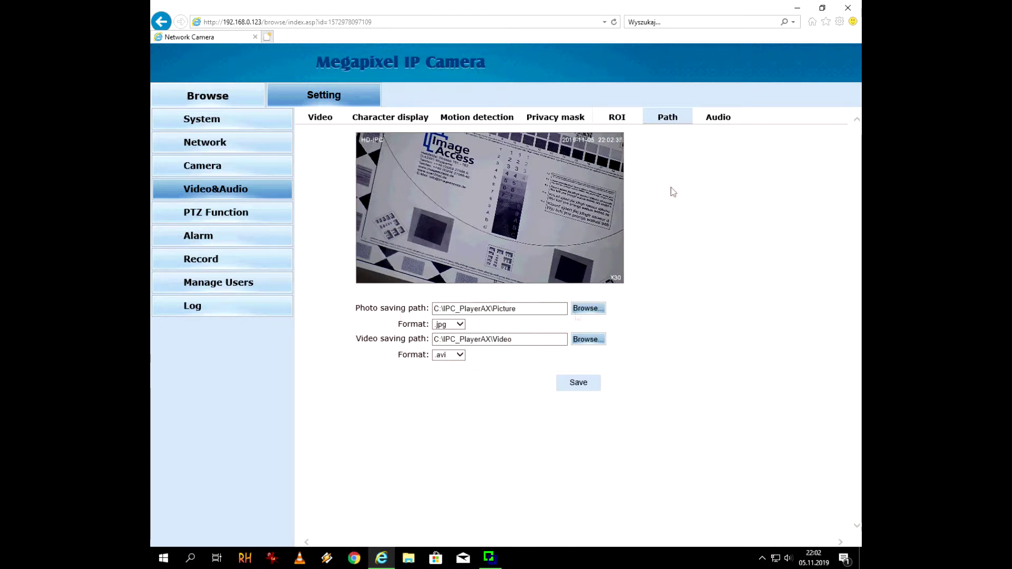
click(459, 324)
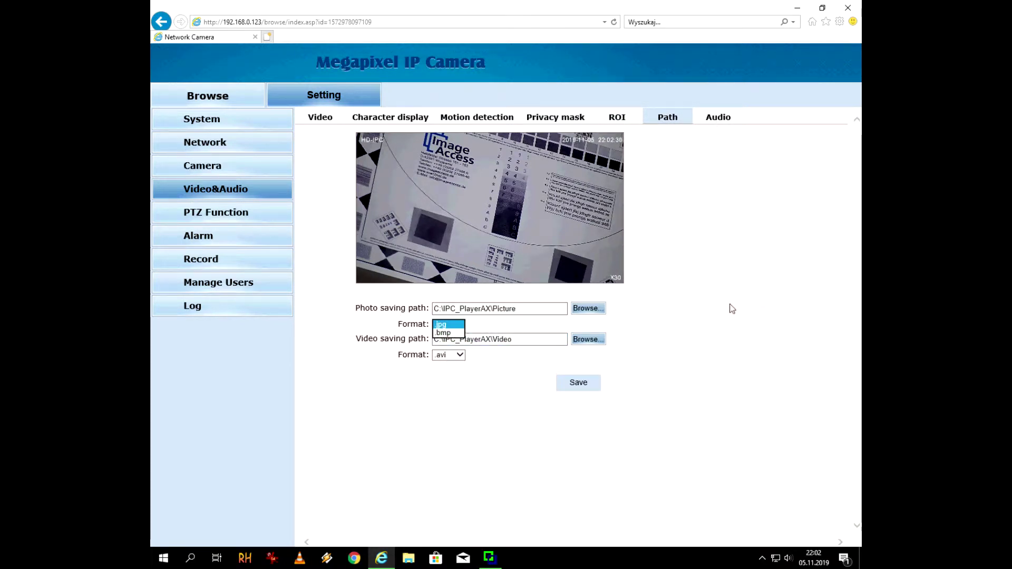
click(458, 354)
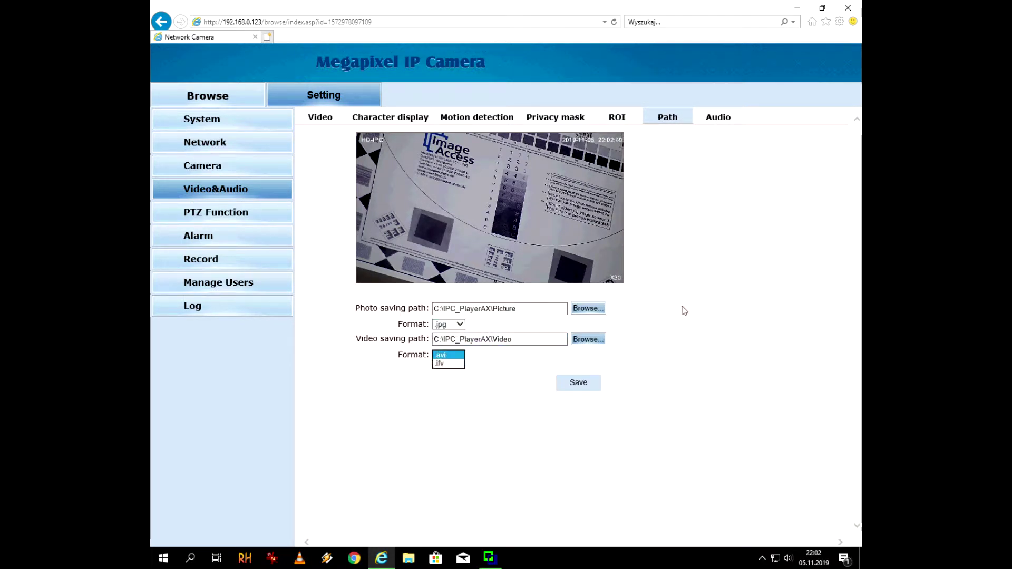
- Examine the audio settings' choices for the switch, format and input volume without changing them
click(718, 117)
click(440, 307)
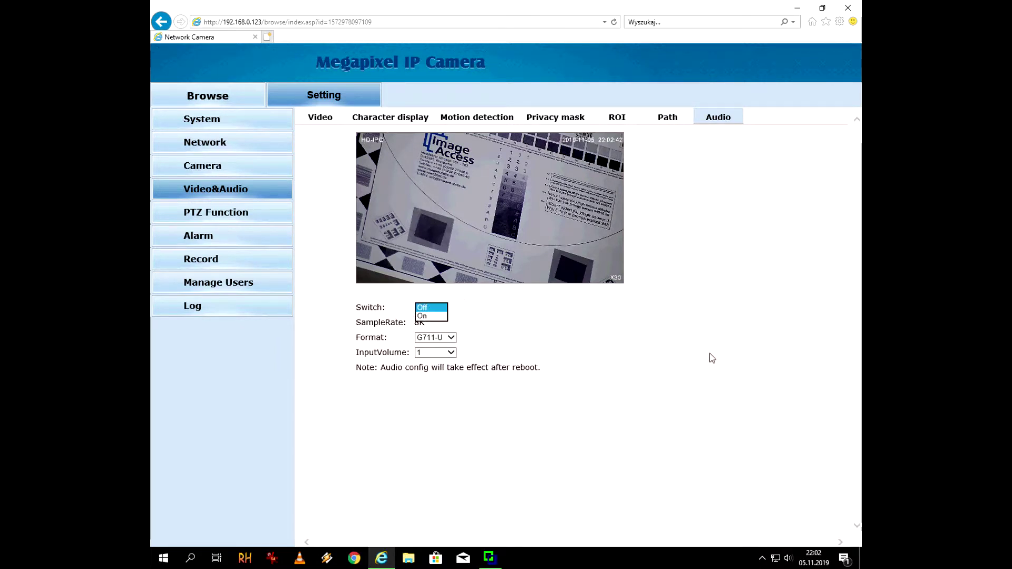
click(674, 347)
click(451, 338)
click(623, 343)
click(451, 352)
click(644, 342)
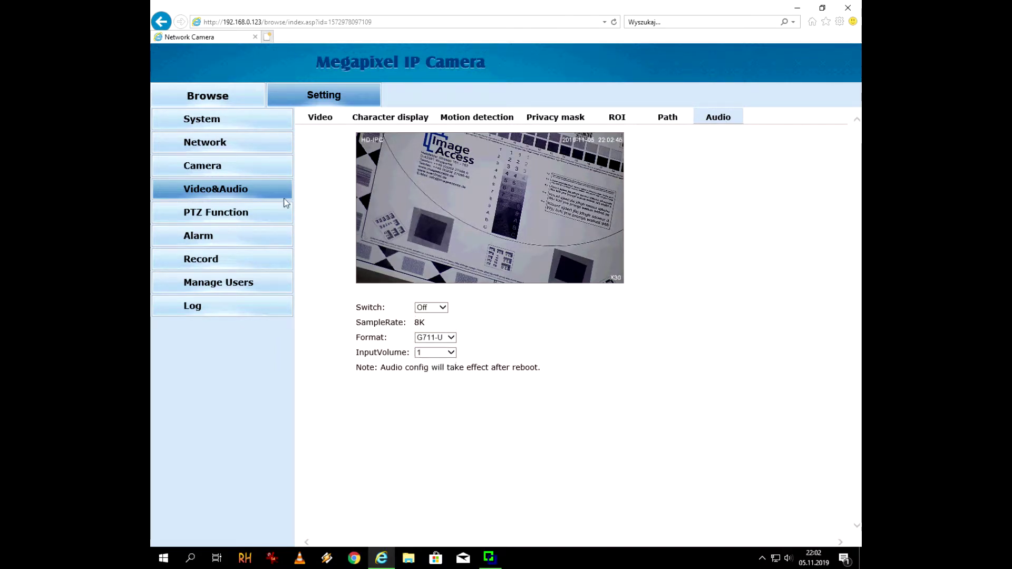
- Examine the PTZ protocol settings' choices for address, protocol, baud rate, 3D protocol and user mode, keeping the current selections
click(216, 211)
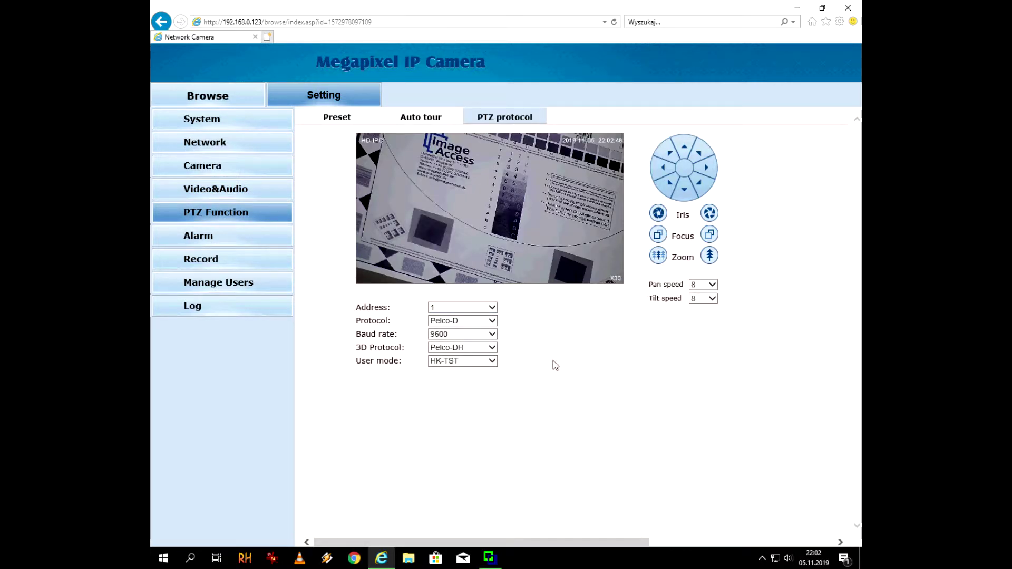
click(491, 307)
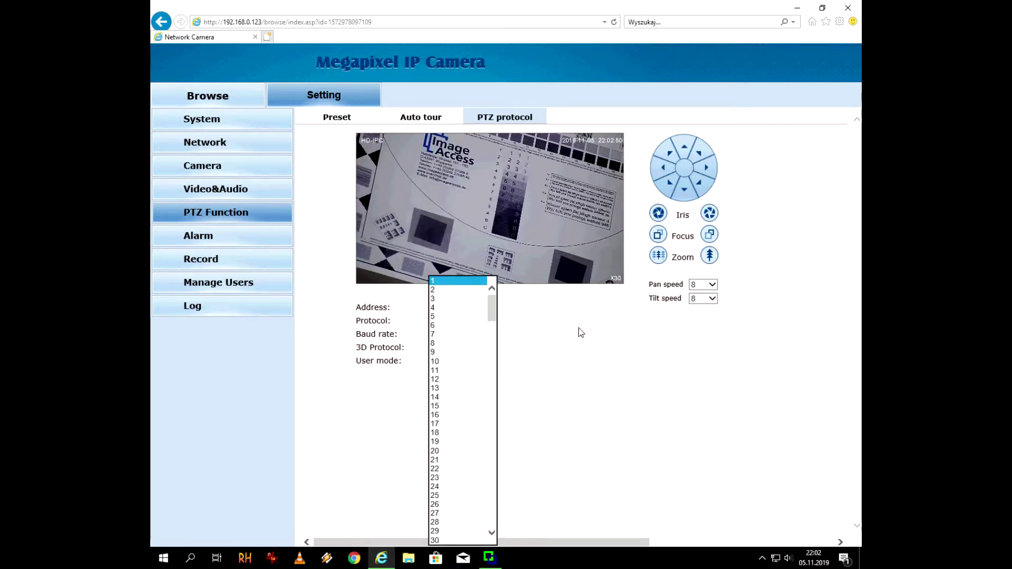
drag(492, 301, 504, 525)
click(605, 432)
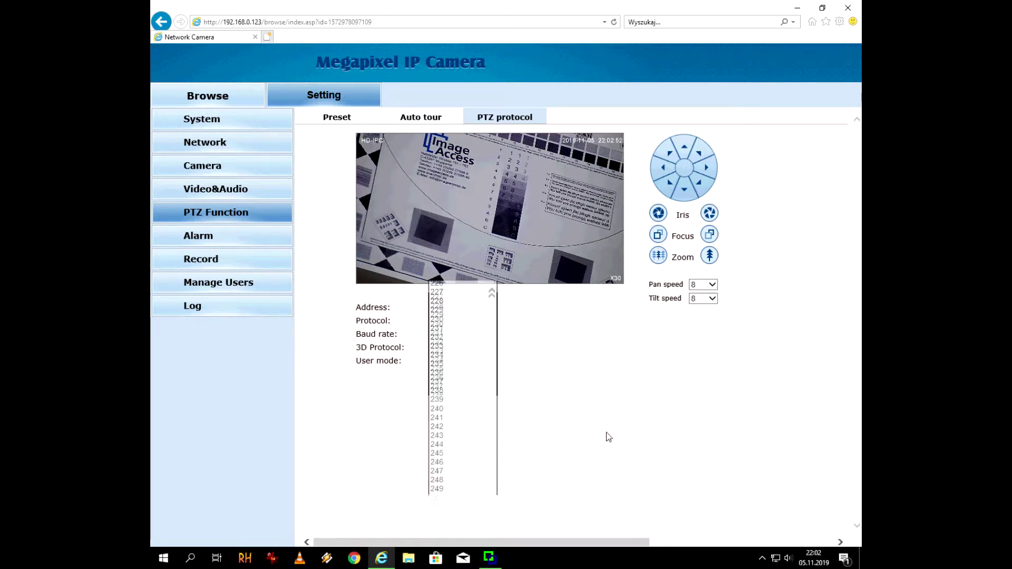
click(492, 321)
click(611, 349)
click(491, 334)
click(573, 347)
click(492, 347)
click(613, 353)
click(492, 361)
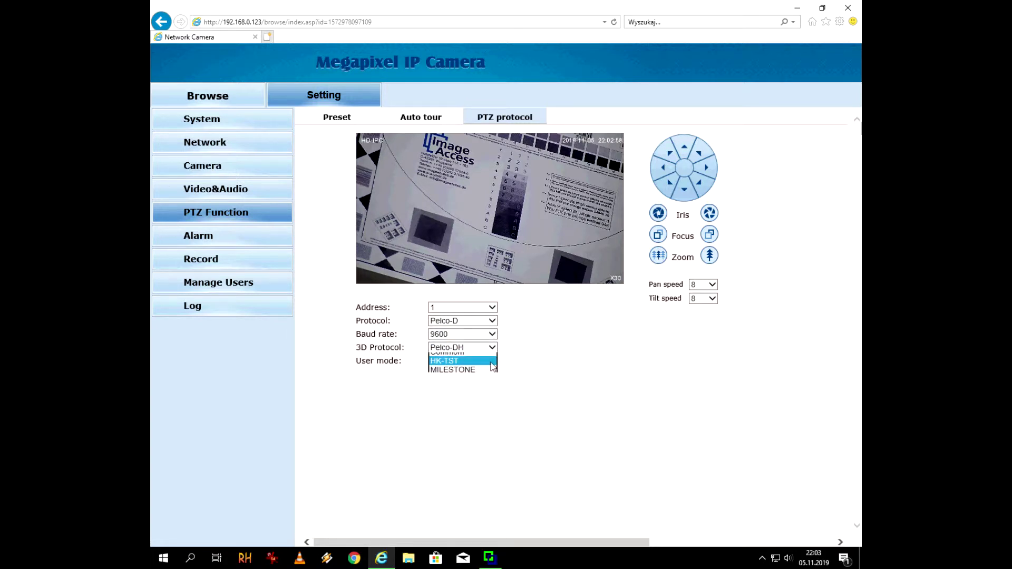
click(637, 355)
- Check the pan speed and tilt speed choices beside the PTZ preview, keeping both at 8
click(714, 285)
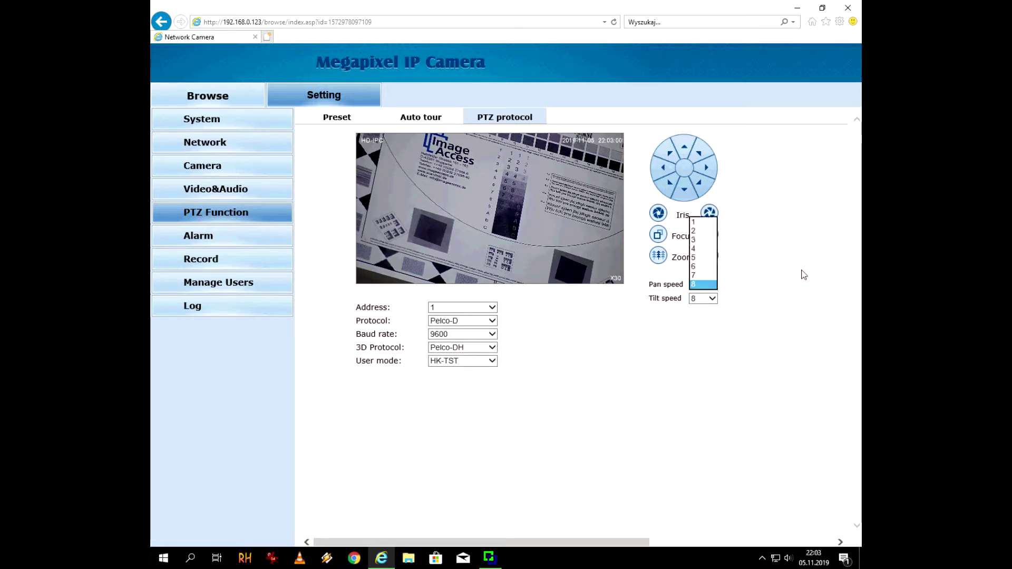
click(800, 274)
click(712, 298)
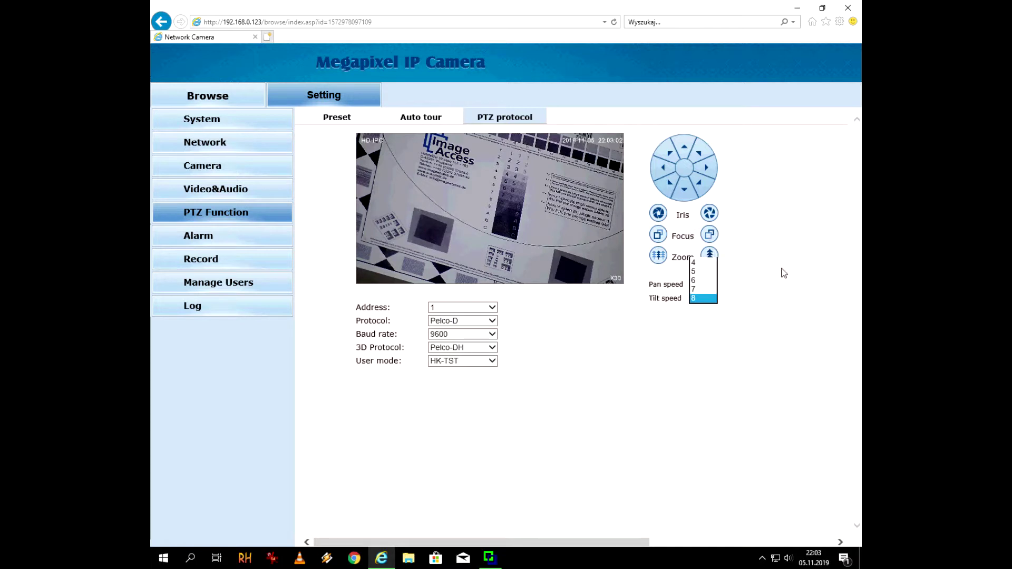
click(782, 270)
- Tilt the camera across the test chart, zoom out to view the whole chart, and zoom back in to X30
click(690, 155)
click(690, 156)
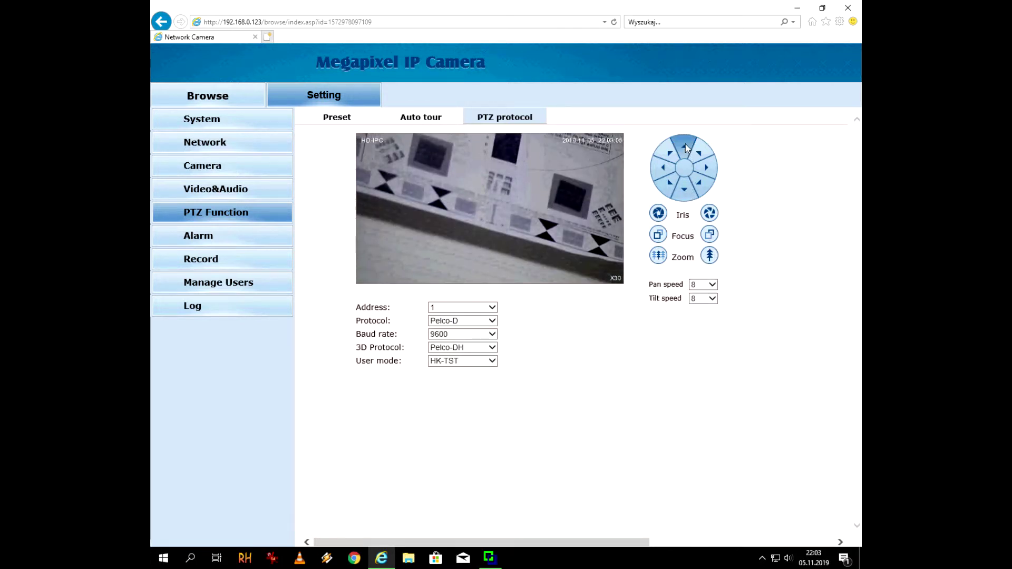
click(687, 151)
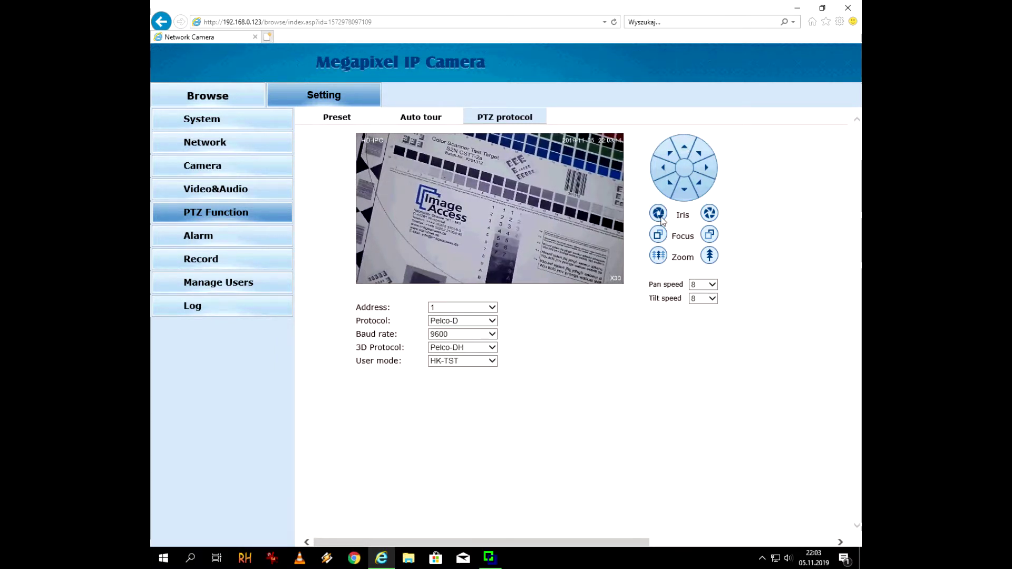
click(658, 256)
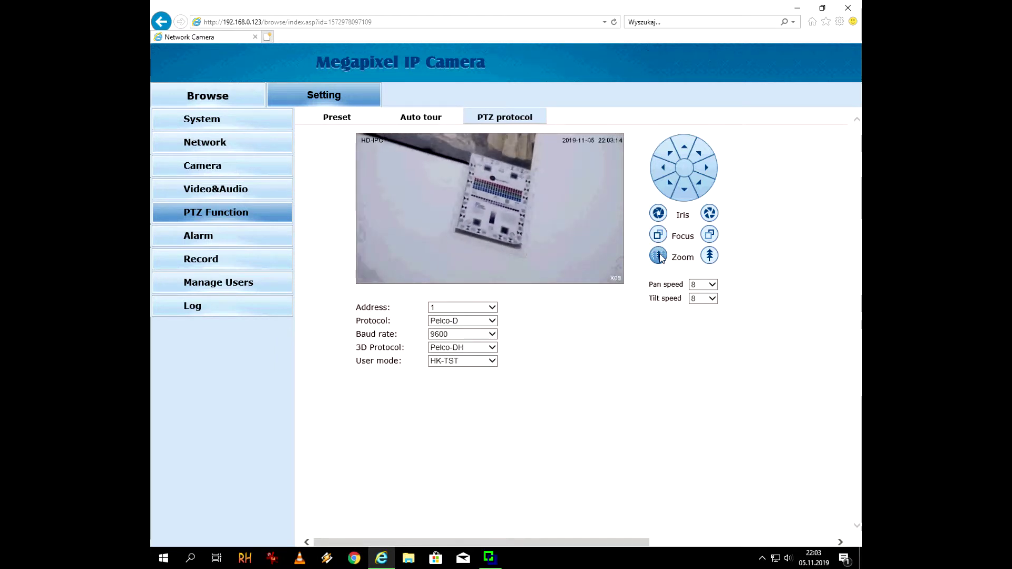
click(716, 256)
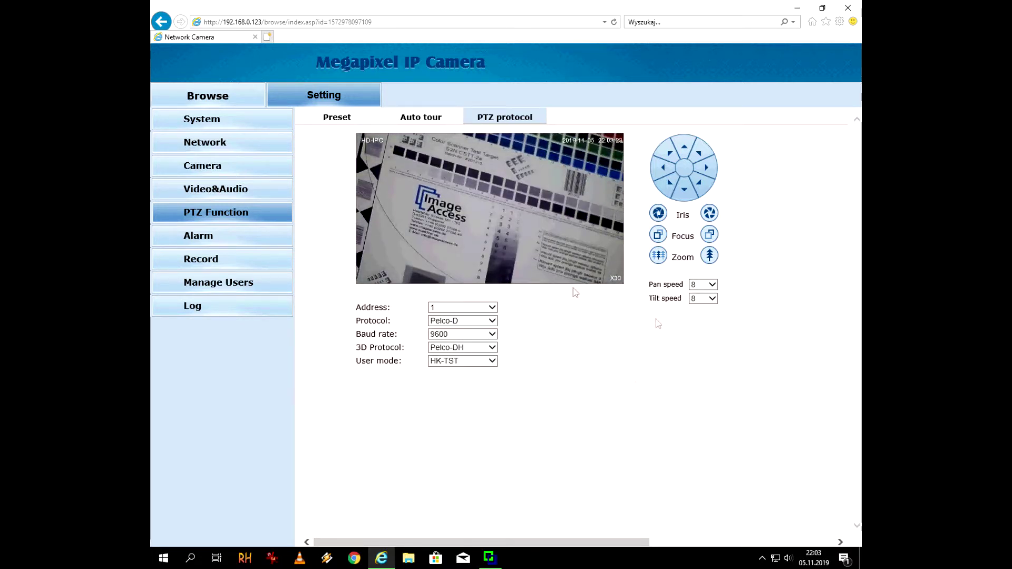
- Review the alarm settings, including the I/O input and alarm out contact choices, the relay table and the schedule
click(248, 237)
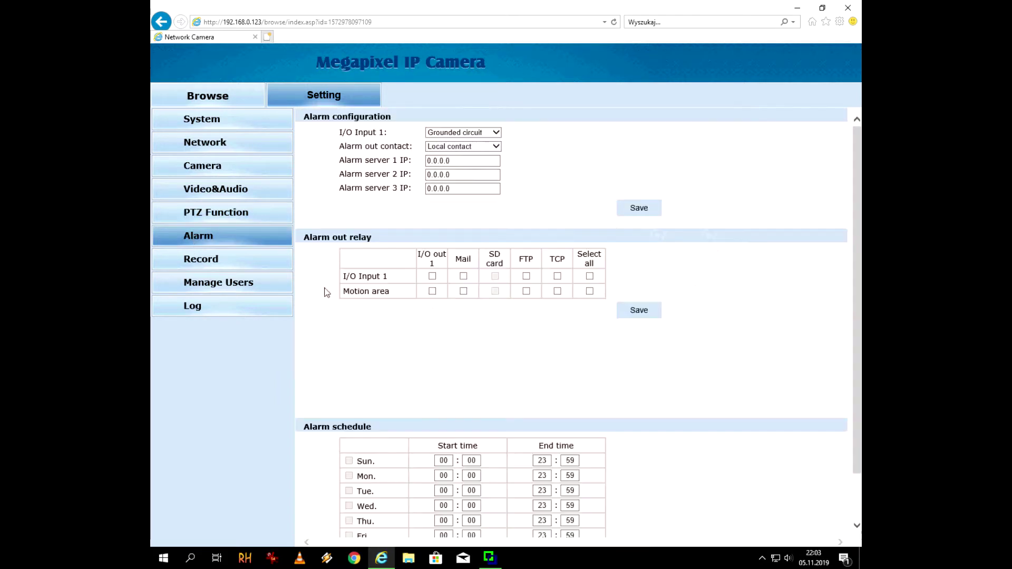
click(496, 132)
click(515, 126)
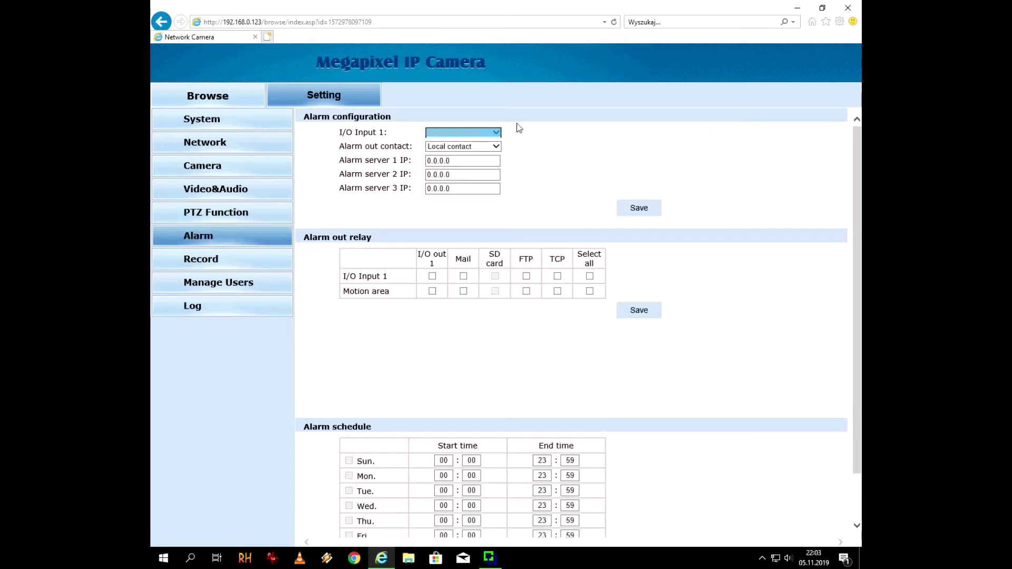
click(498, 147)
click(684, 166)
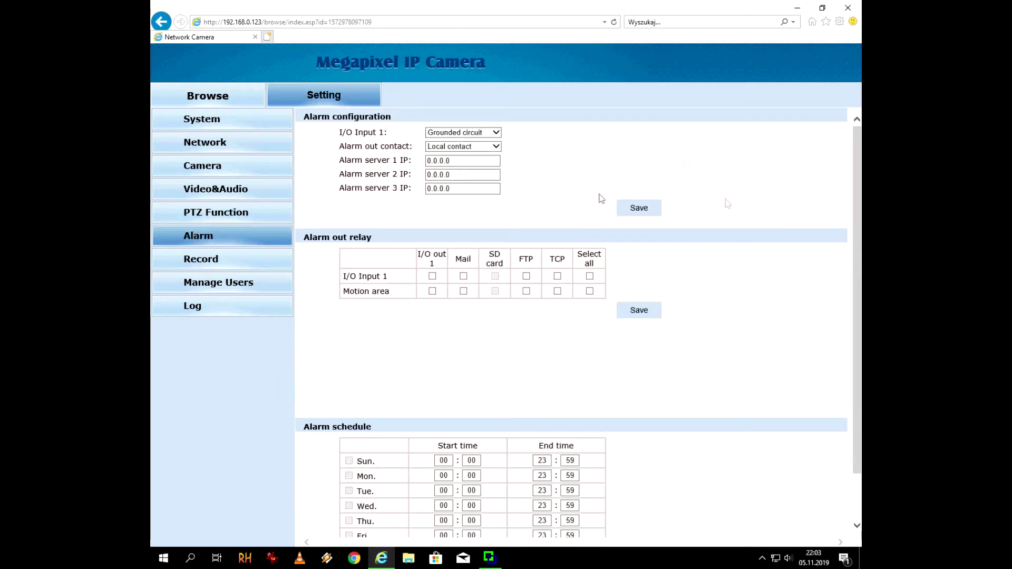
scroll(762, 255, down, 1)
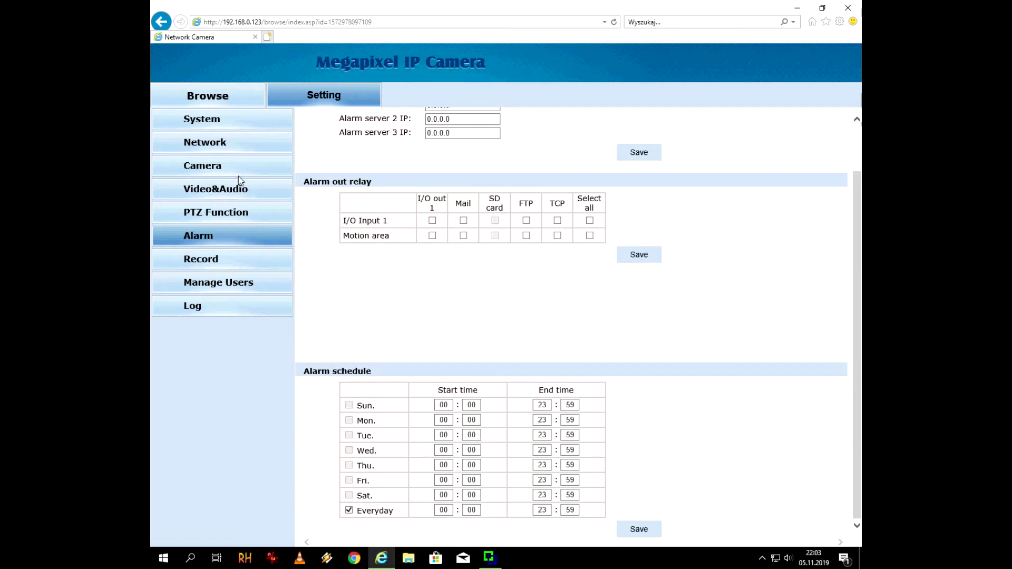
- Review the recording settings and search the playback page for recordings from 2019-11-04 to 2019-11-05
click(203, 260)
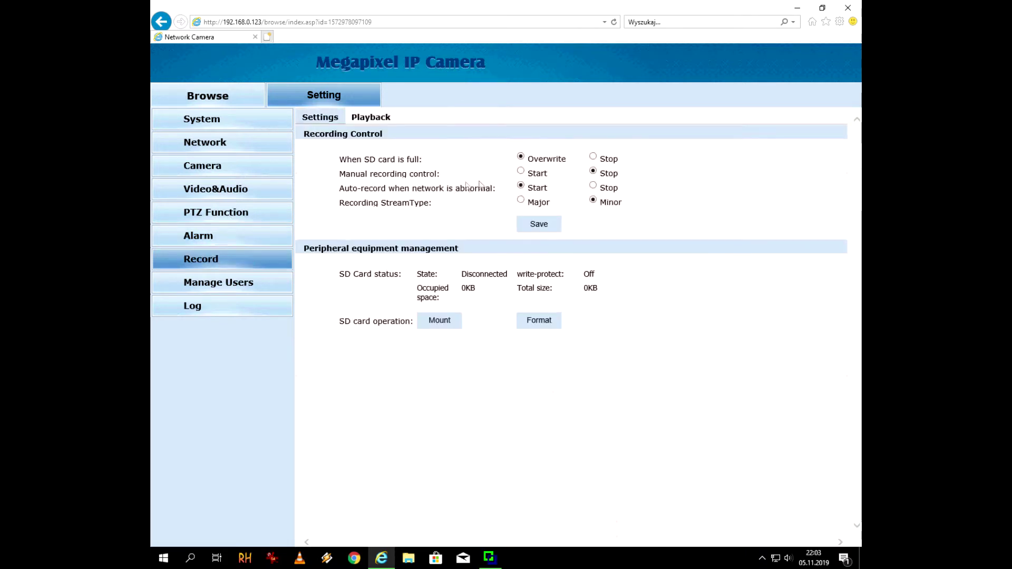
click(371, 118)
click(764, 160)
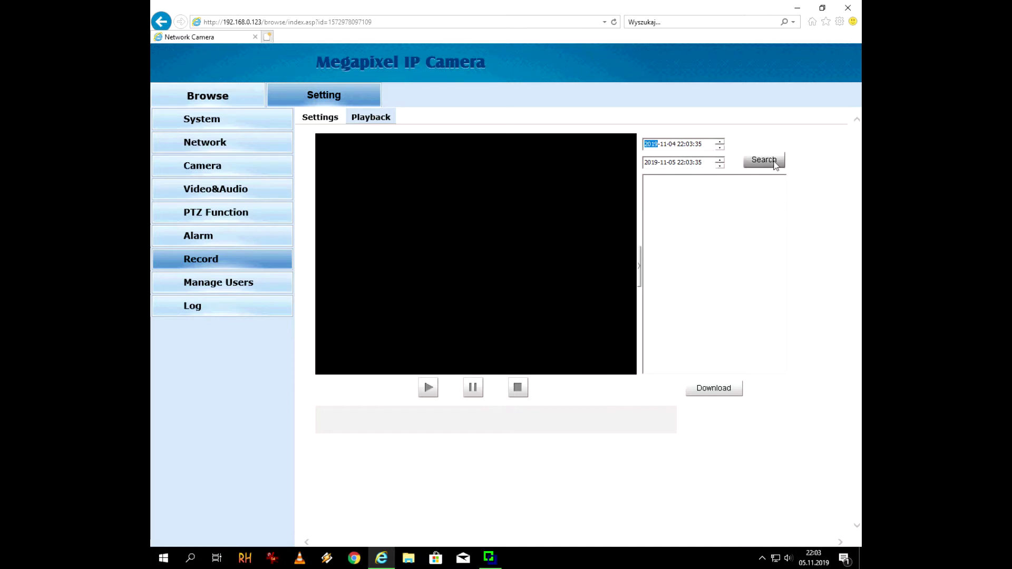
click(525, 314)
- View the admin account's edit form and the new user form, cancel both, and check the camera's log
click(243, 284)
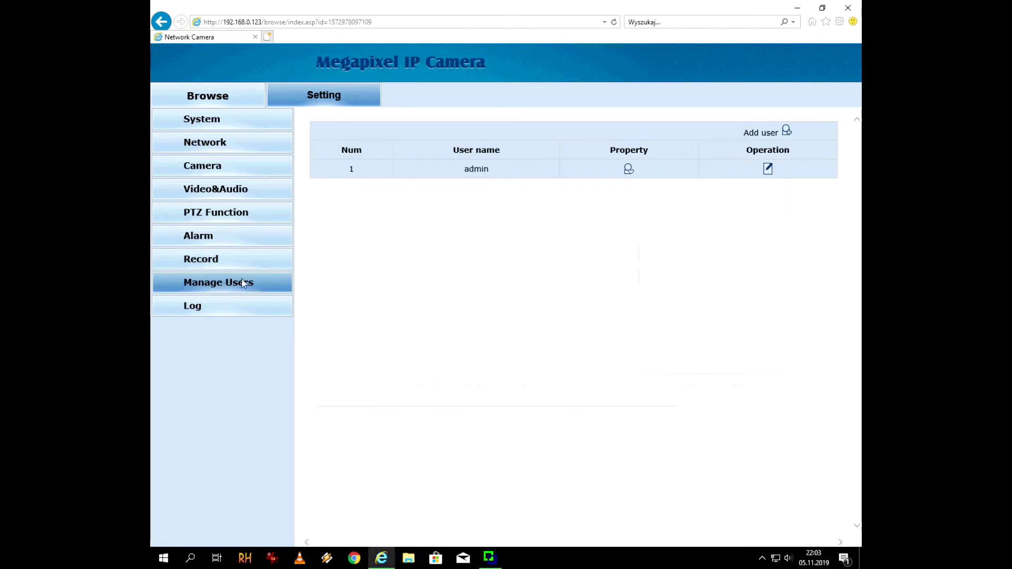
click(767, 168)
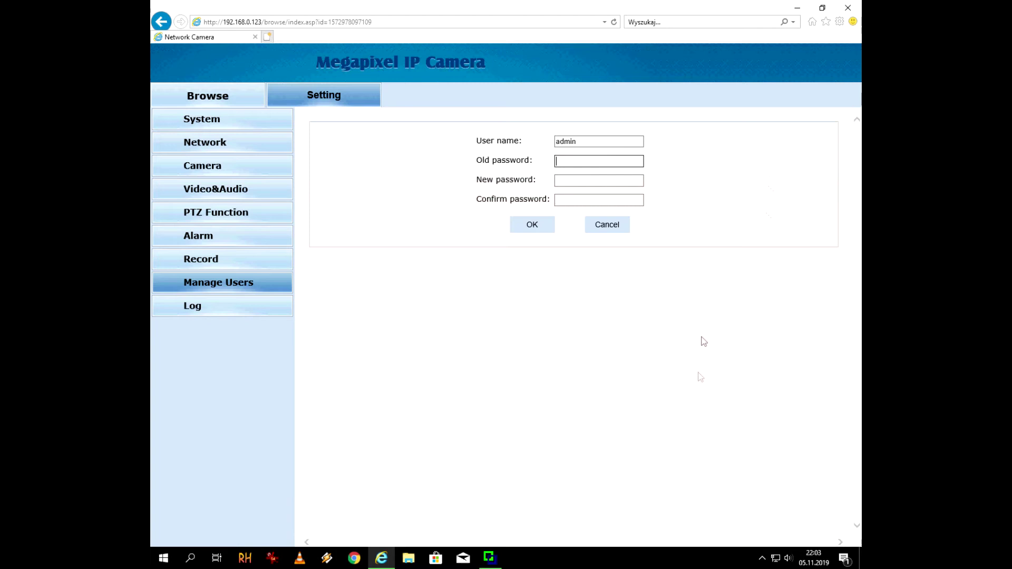
click(607, 225)
click(790, 131)
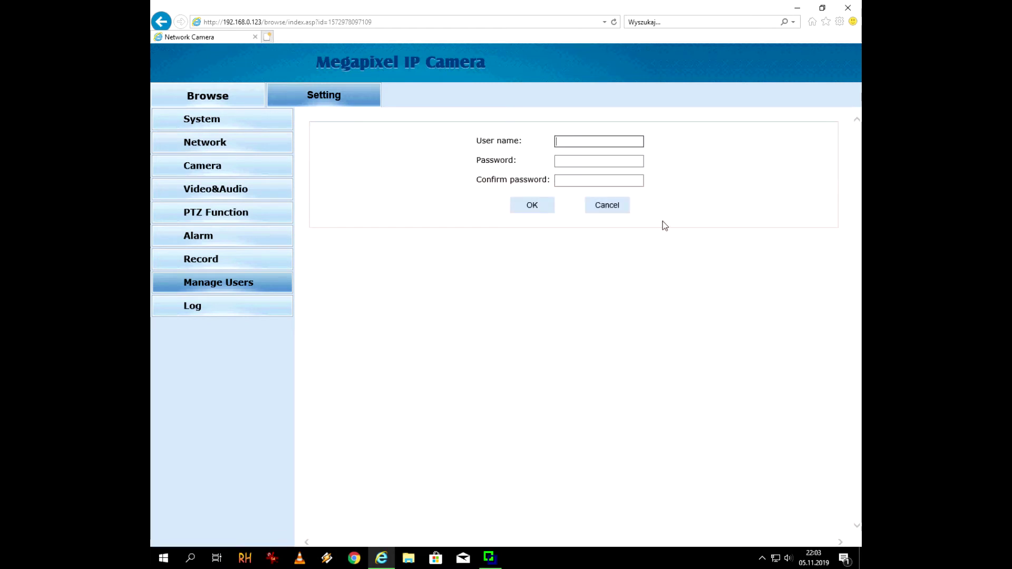
click(607, 205)
click(193, 307)
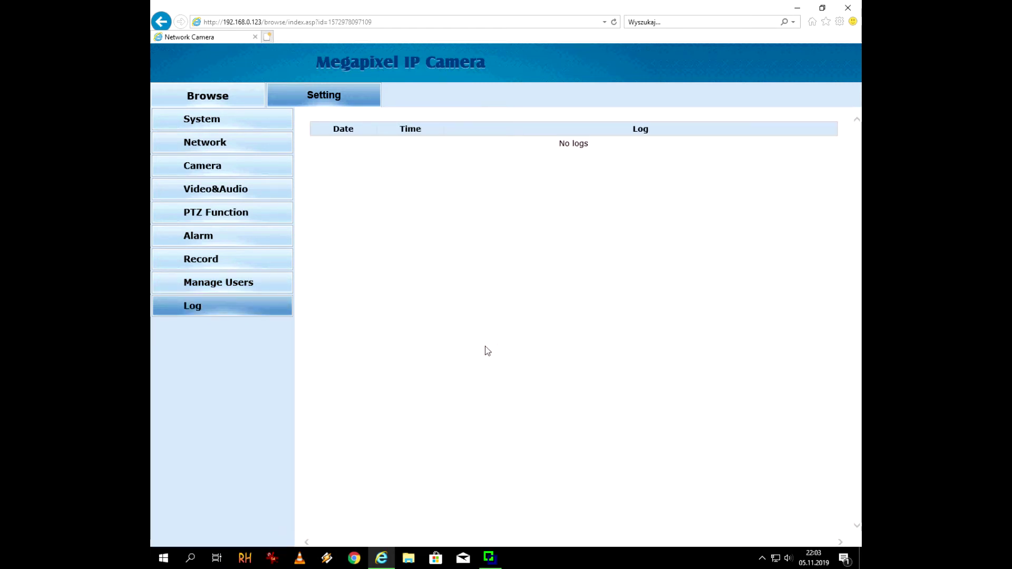
- Return to the live view, expand the PTZ controls, and pan and tilt the camera over the test chart
click(211, 97)
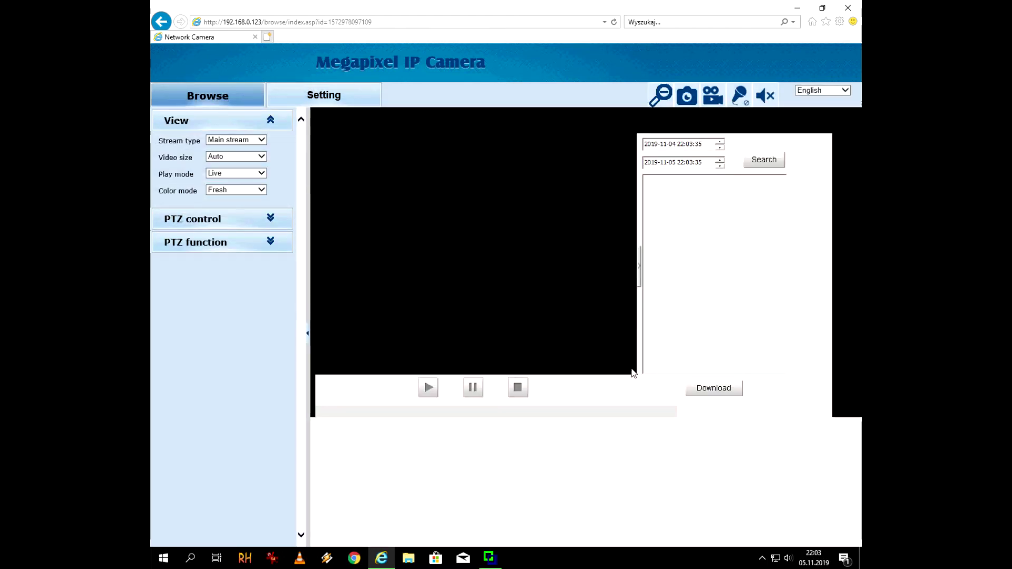
click(271, 222)
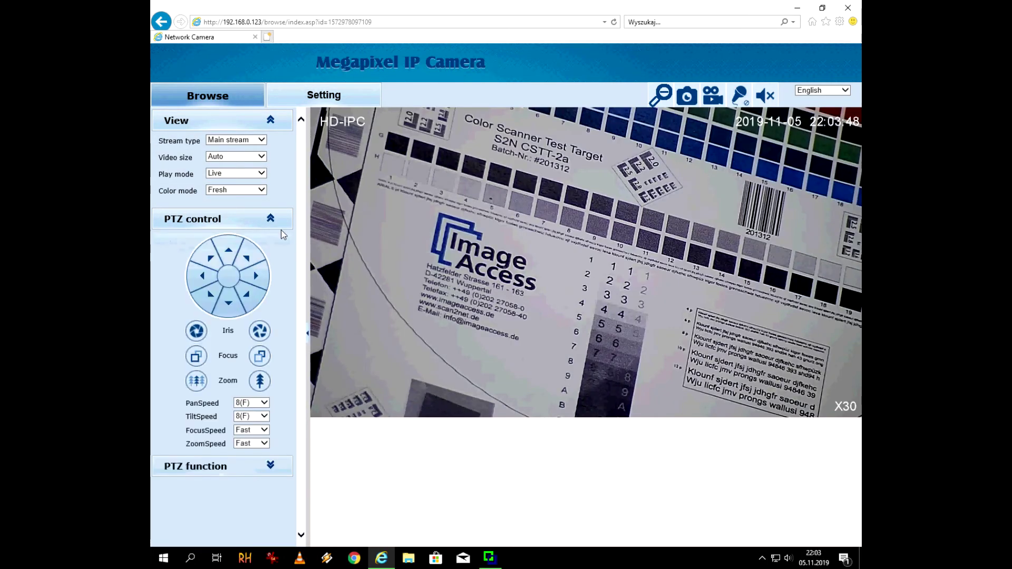
click(208, 280)
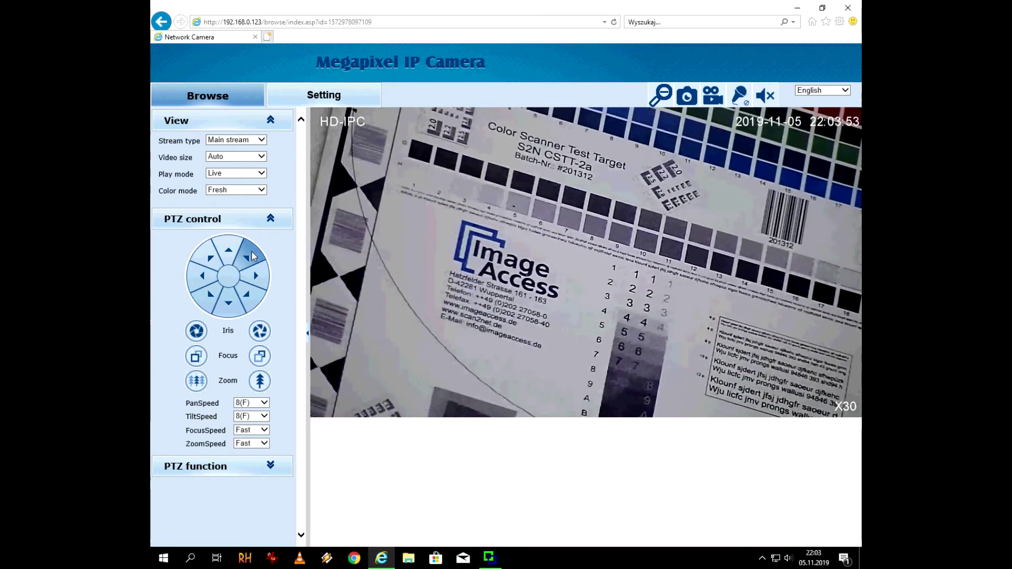
- Examine the live view's pan, tilt, focus and zoom speed choices, keeping 8(F) and Fast
click(263, 402)
click(263, 416)
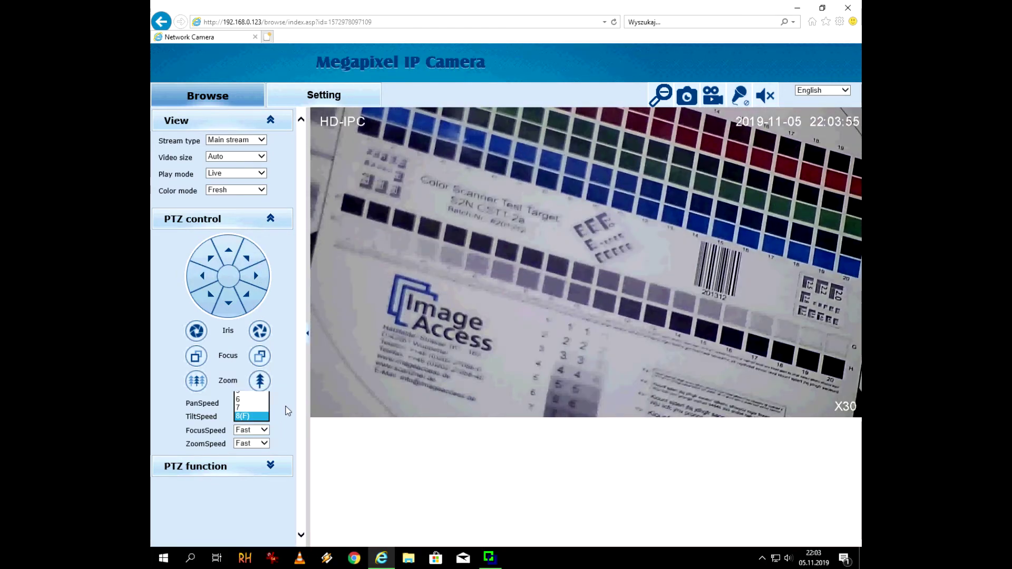
click(266, 430)
click(291, 320)
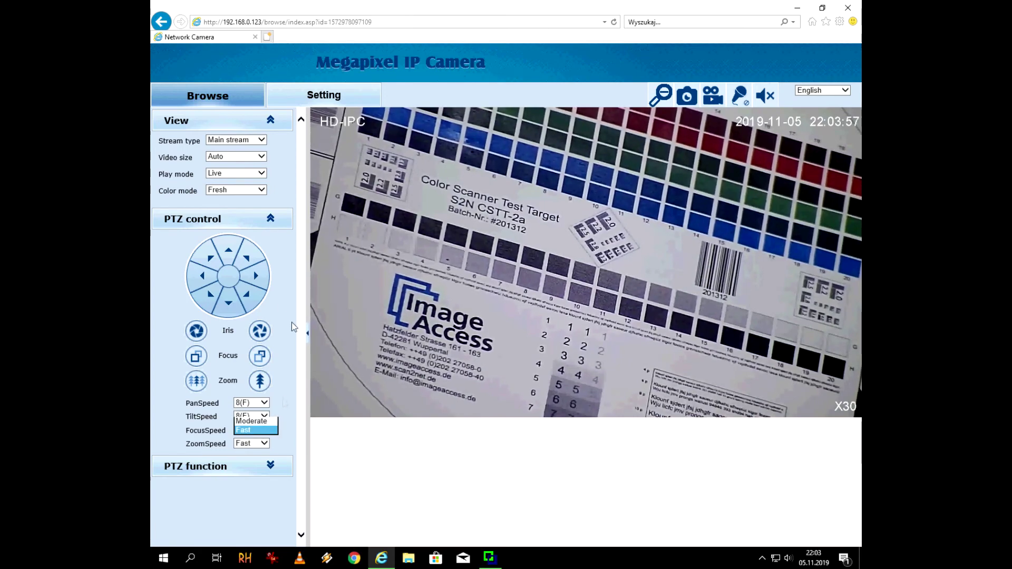
click(265, 443)
click(291, 312)
- Zoom the camera out to X15 and expand the PTZ function options for presets and tours
click(200, 384)
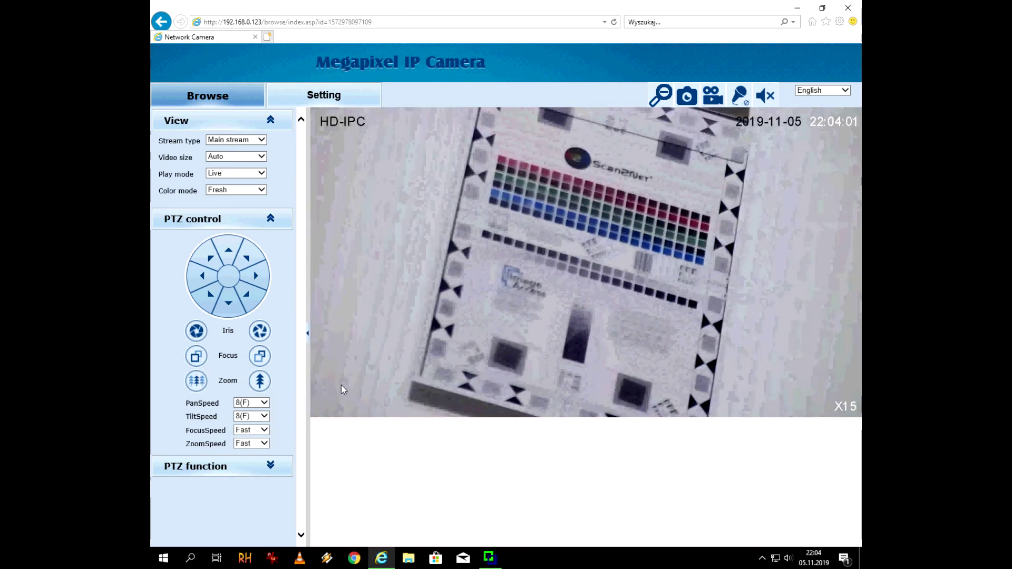
click(270, 465)
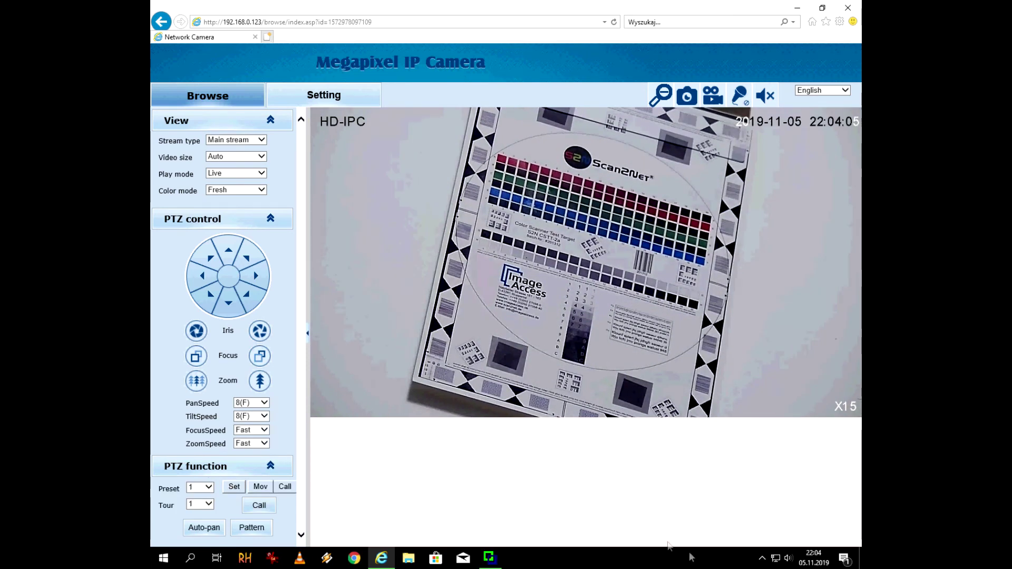
click(761, 558)
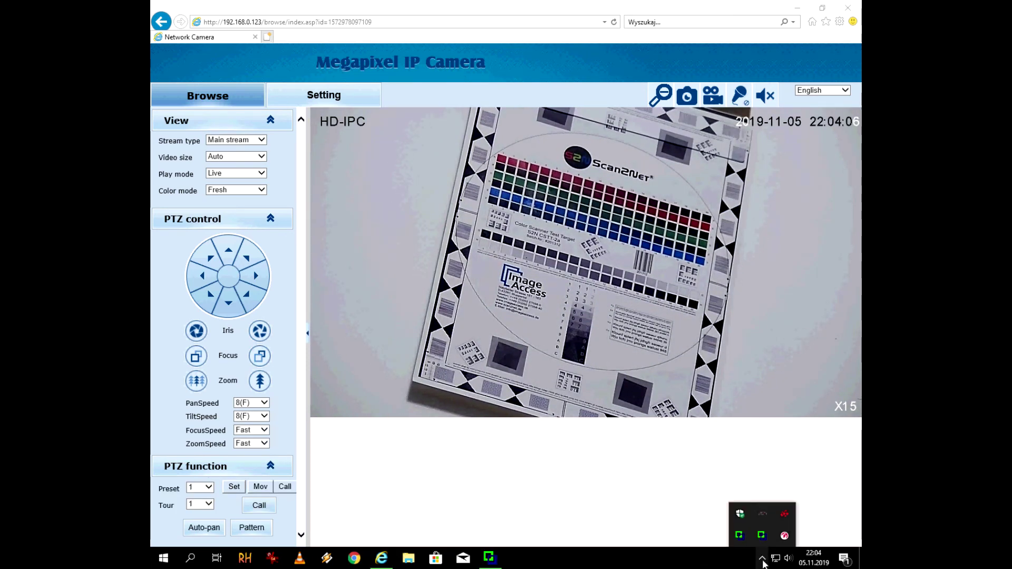
click(742, 536)
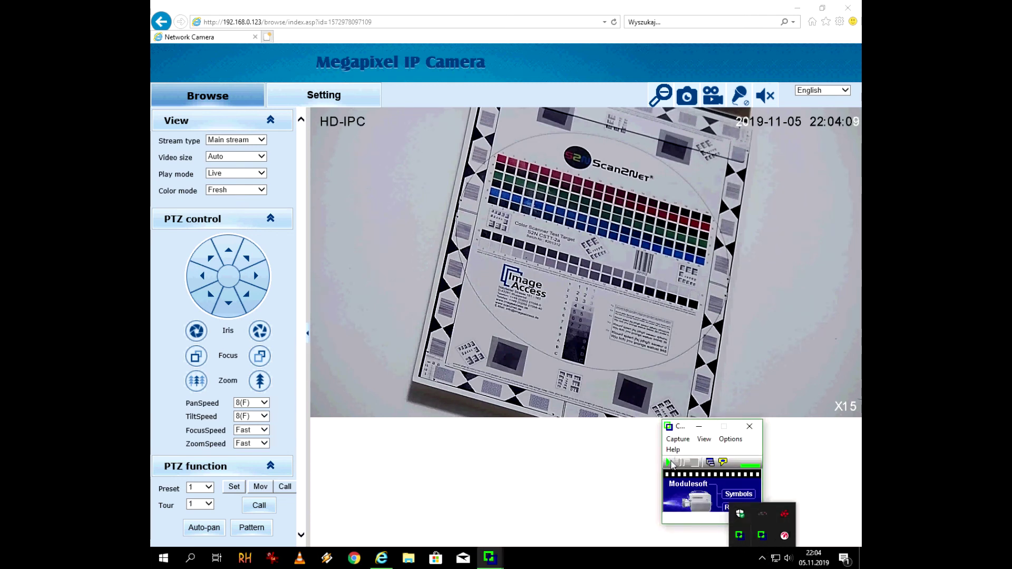
click(669, 462)
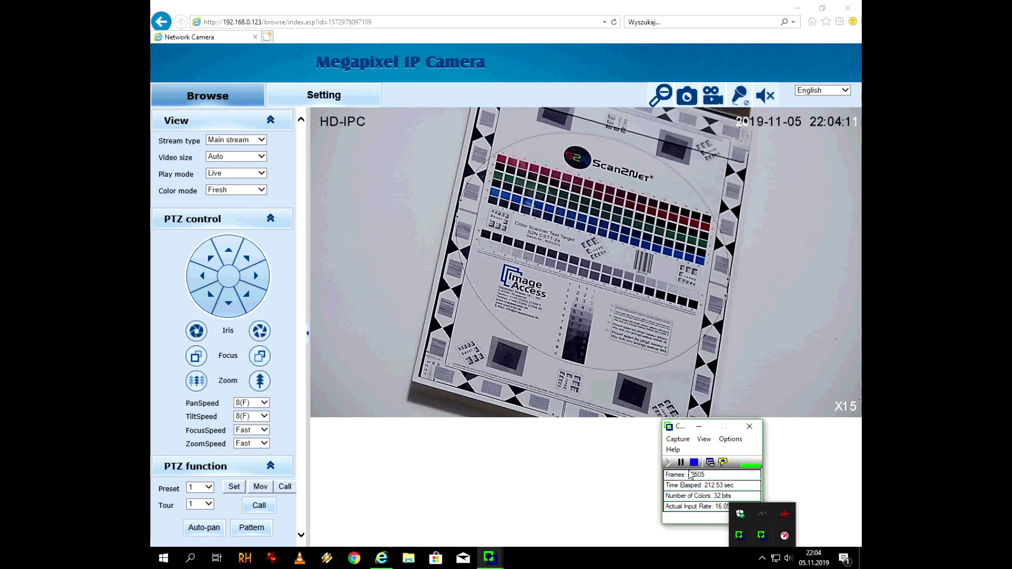